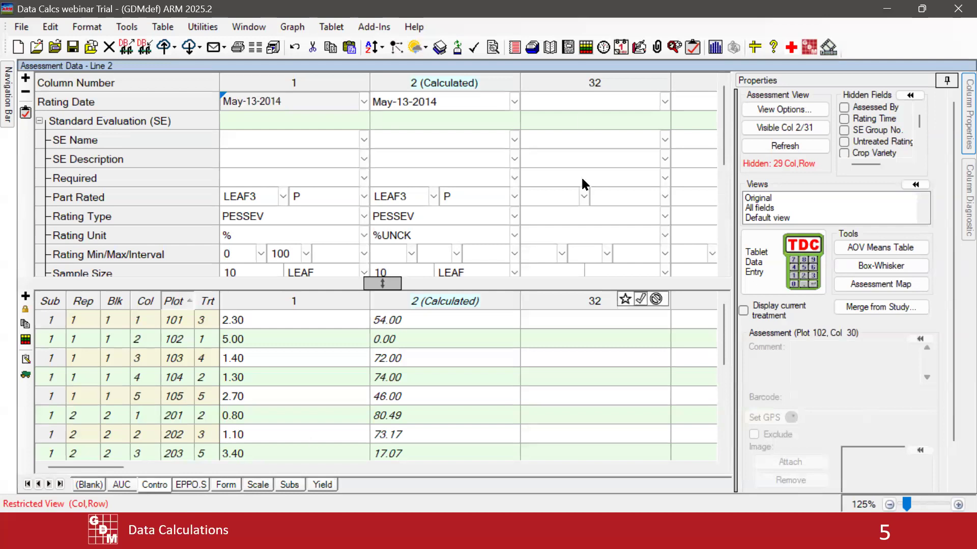
Examine the assessment descriptions, plot ratings and ARM action codes of data columns 1 and 2
scroll(728, 121, "down", 1)
left_click_drag(727, 121, 724, 220)
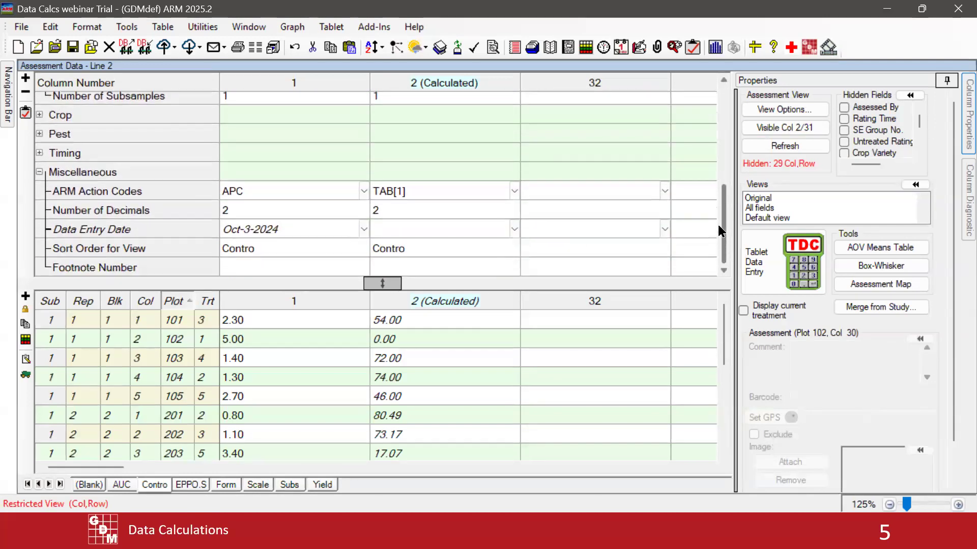
left_click_drag(261, 341, 256, 437)
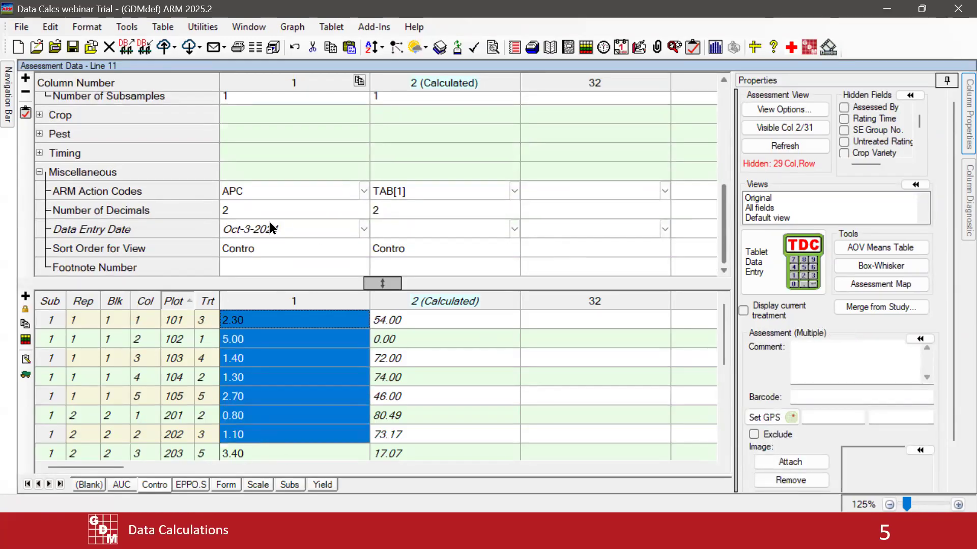
scroll(275, 227, "up", 5)
left_click(307, 216)
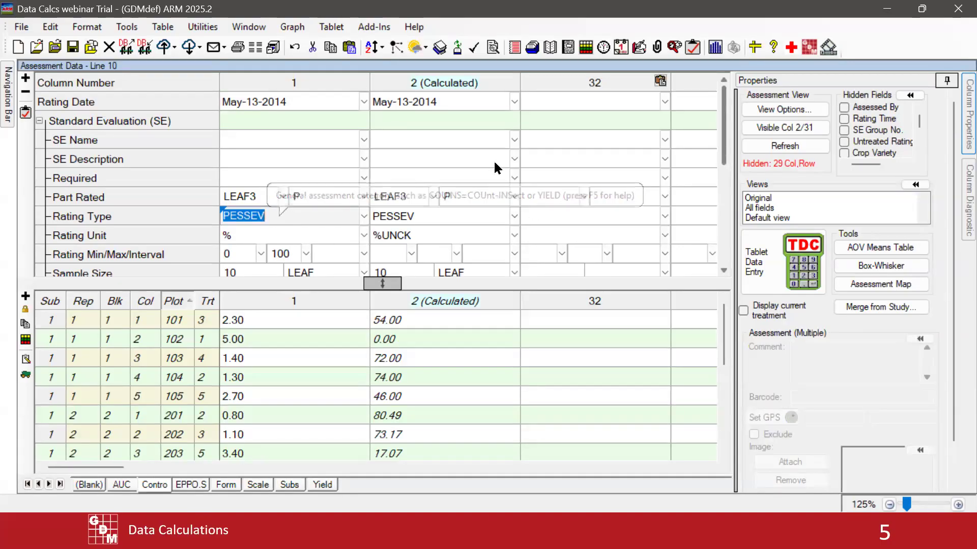
left_click_drag(723, 134, 725, 249)
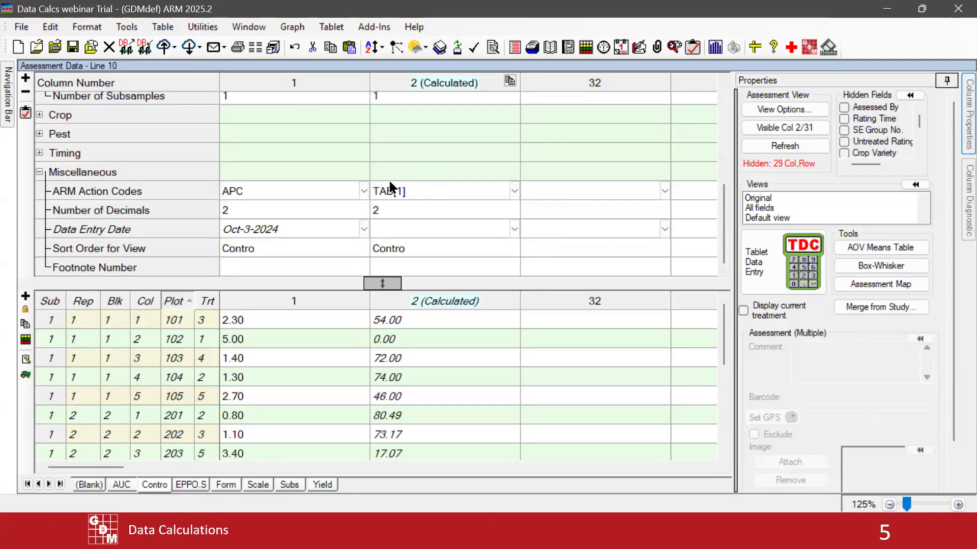
Calculate the Abbott (% of Untreated) transformation of data column 1 and store it in column 2, overwriting the data there
left_click(249, 356)
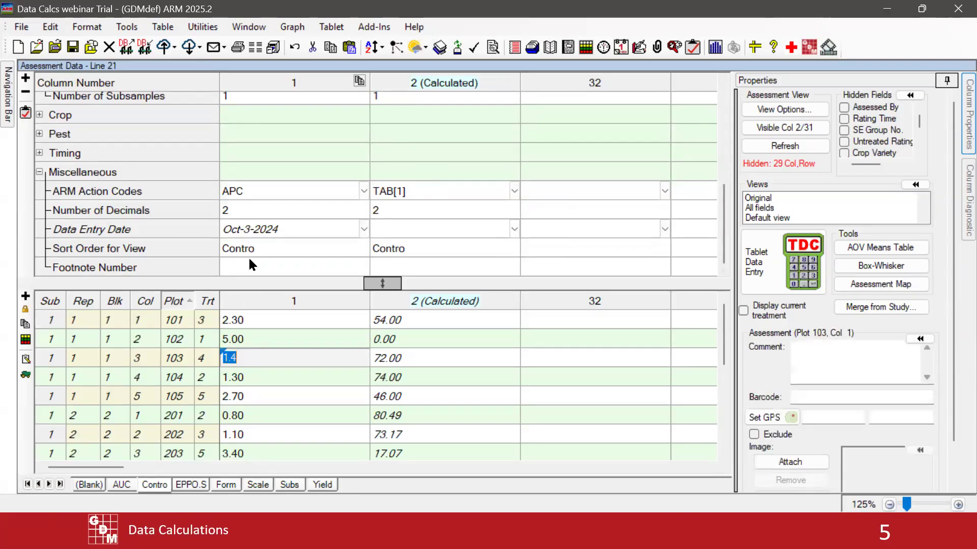
left_click(135, 33)
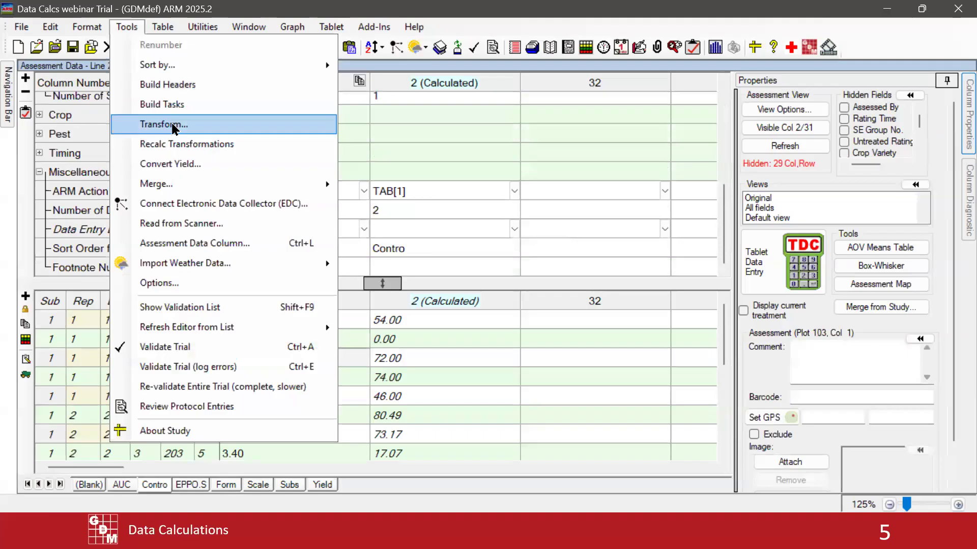
left_click(153, 124)
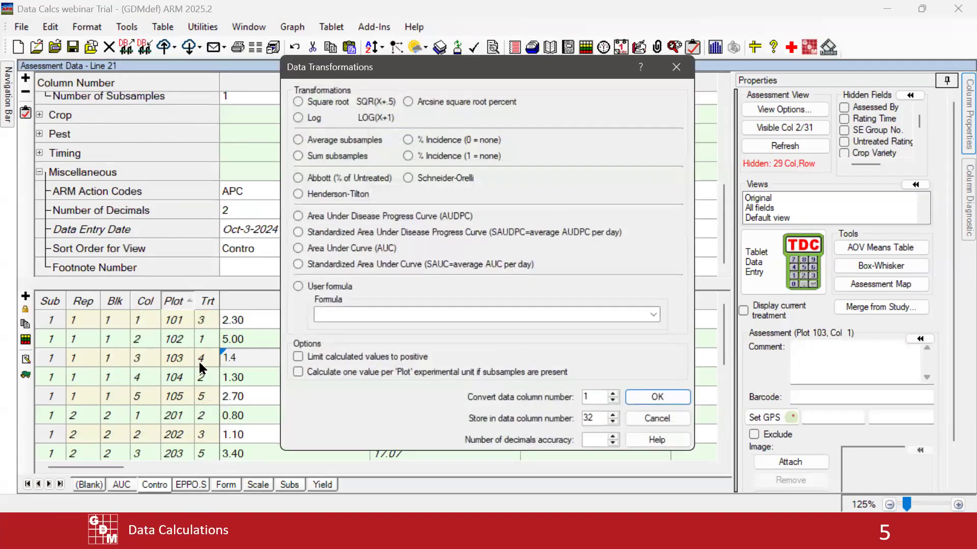
left_click(317, 182)
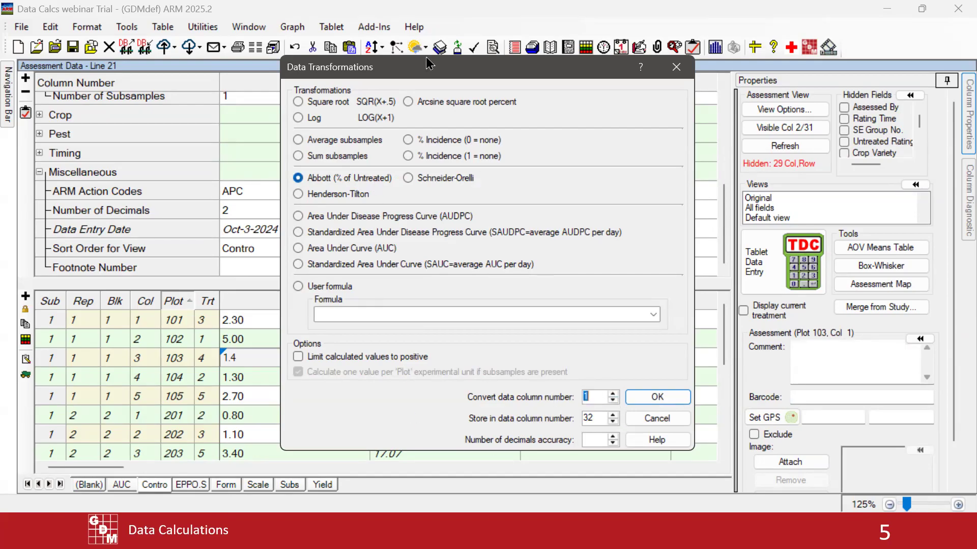
left_click_drag(428, 69, 508, 64)
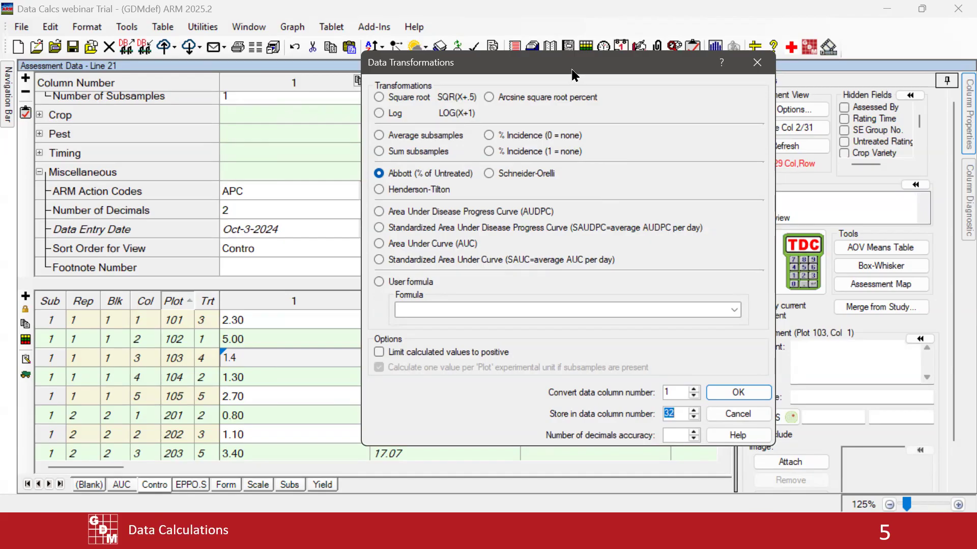
left_click_drag(572, 69, 265, 92)
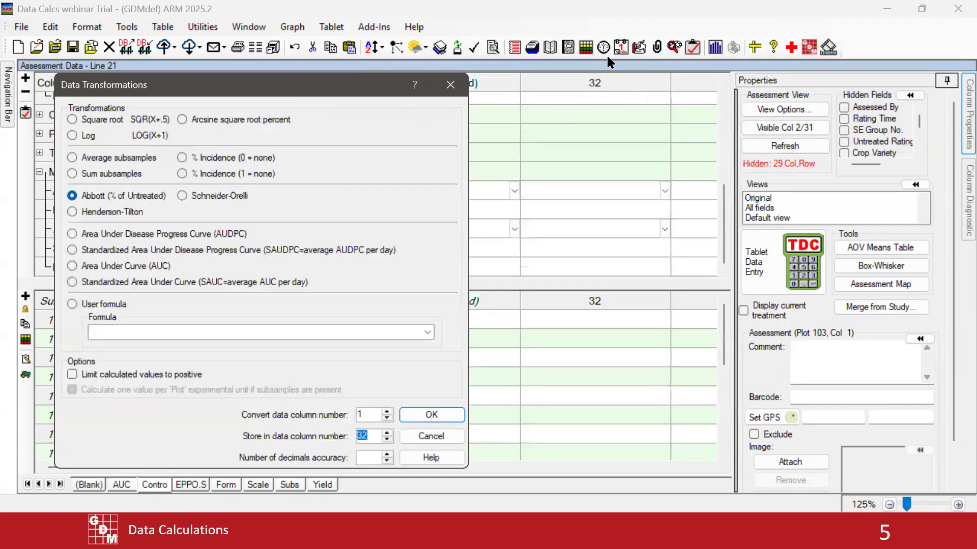
type("2")
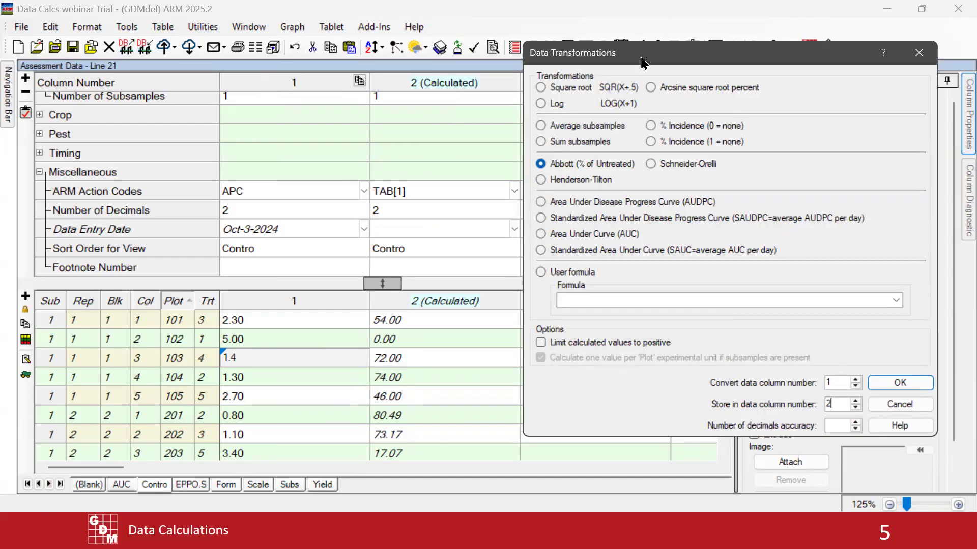
left_click_drag(635, 61, 537, 58)
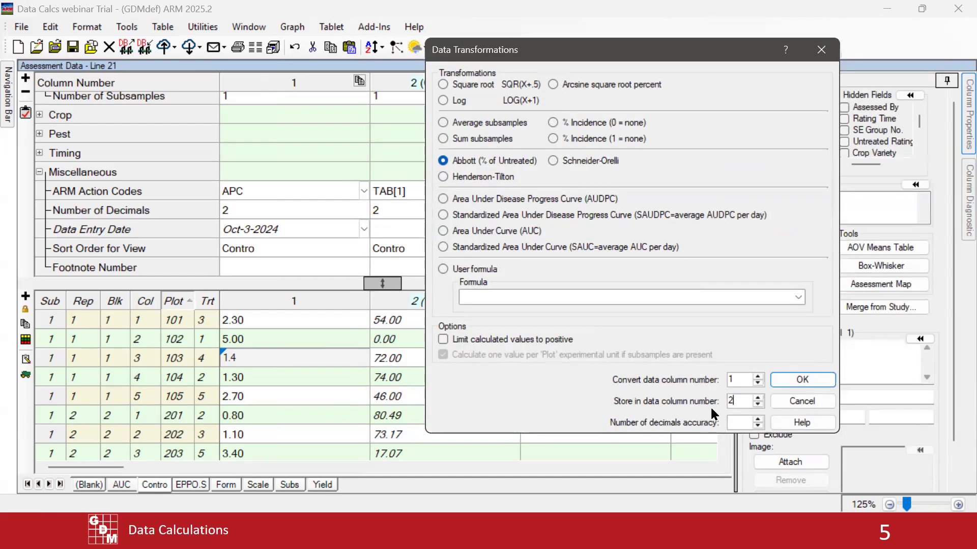
left_click(802, 381)
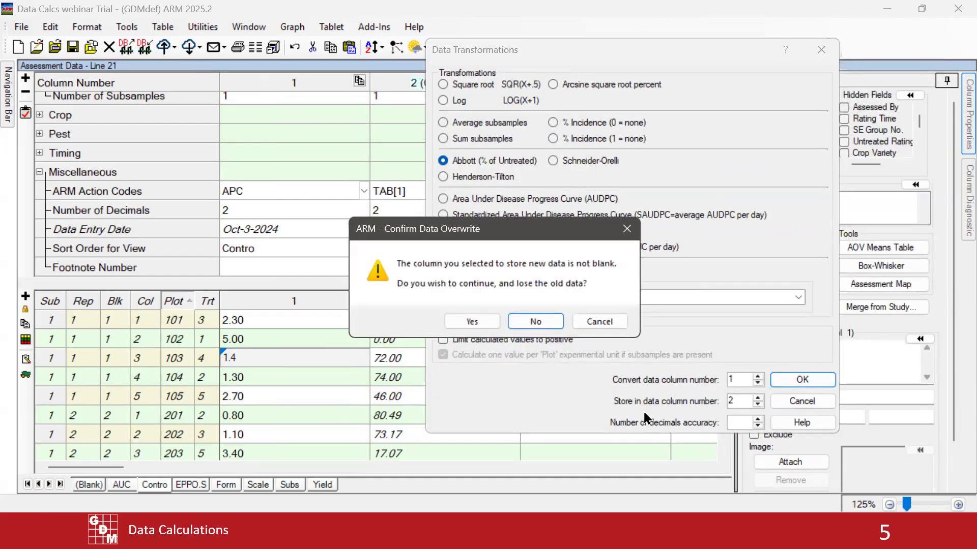
left_click(473, 322)
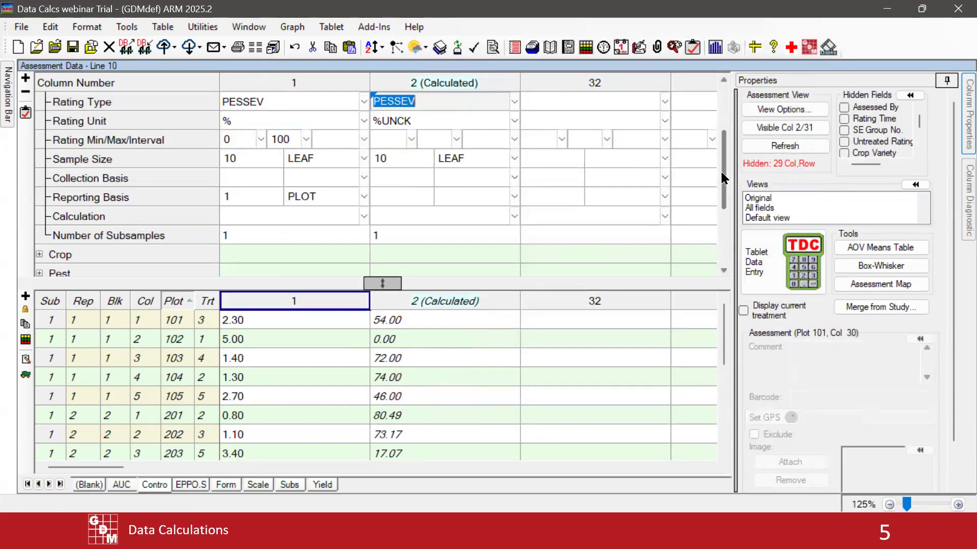
Look up the calculated column's rating unit in the list of rating units, closing the list without changing it
scroll(727, 180, "up", 2)
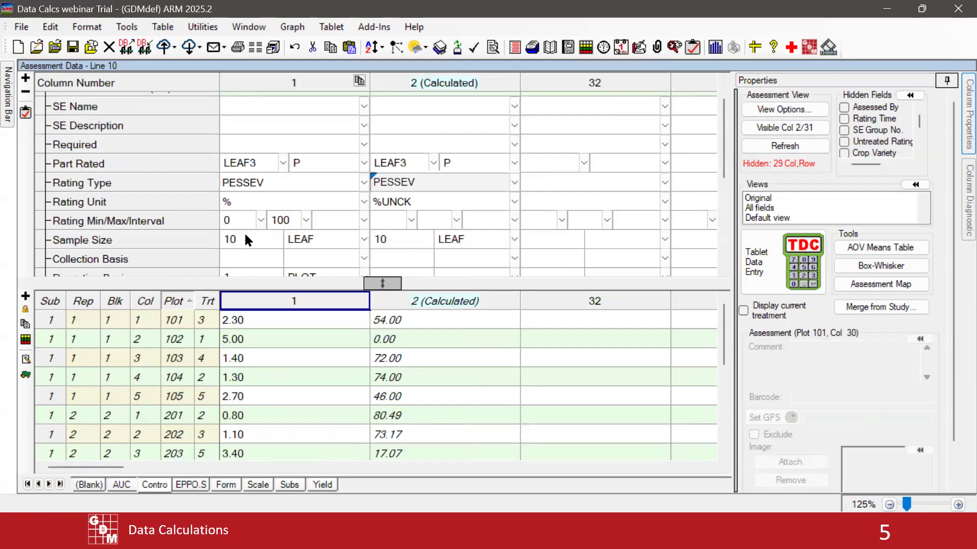
left_click(413, 202)
left_click(413, 202)
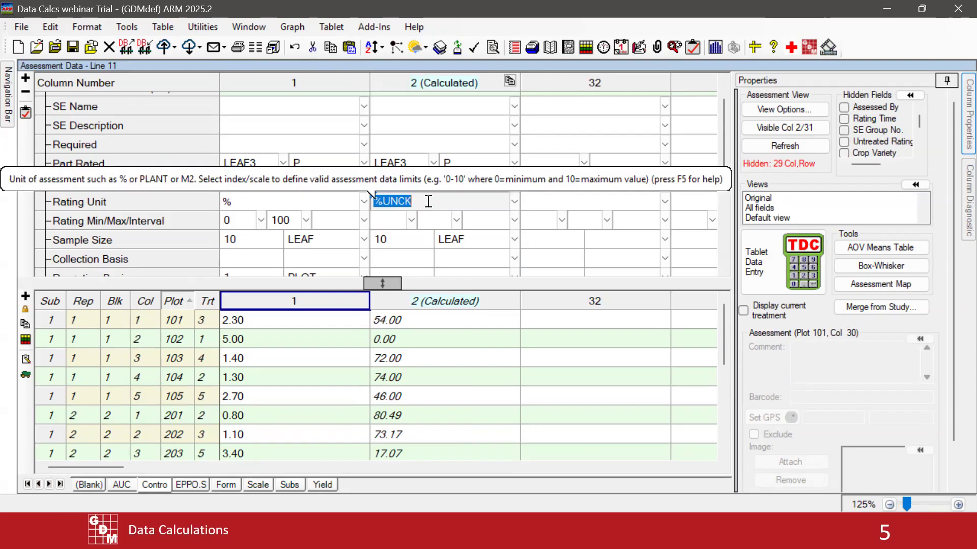
left_click(515, 202)
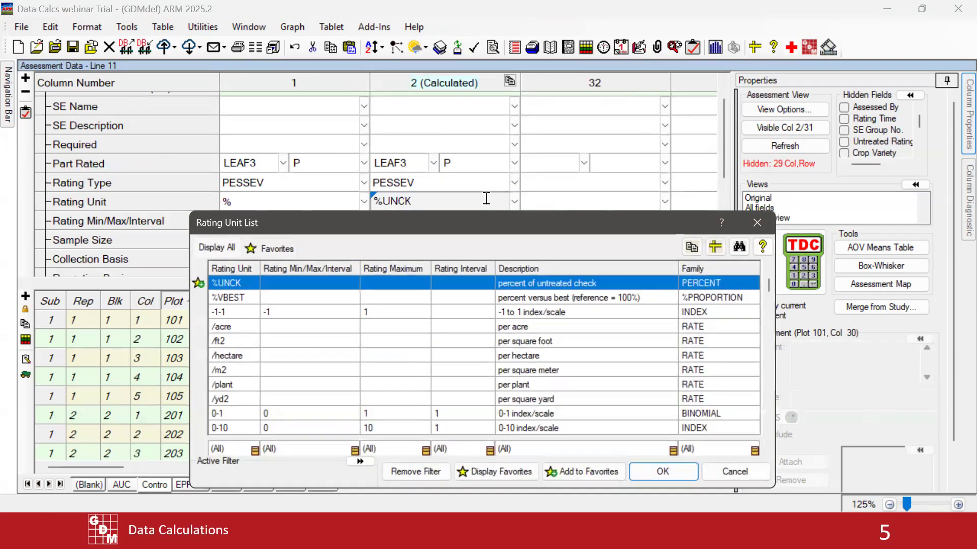
left_click(768, 227)
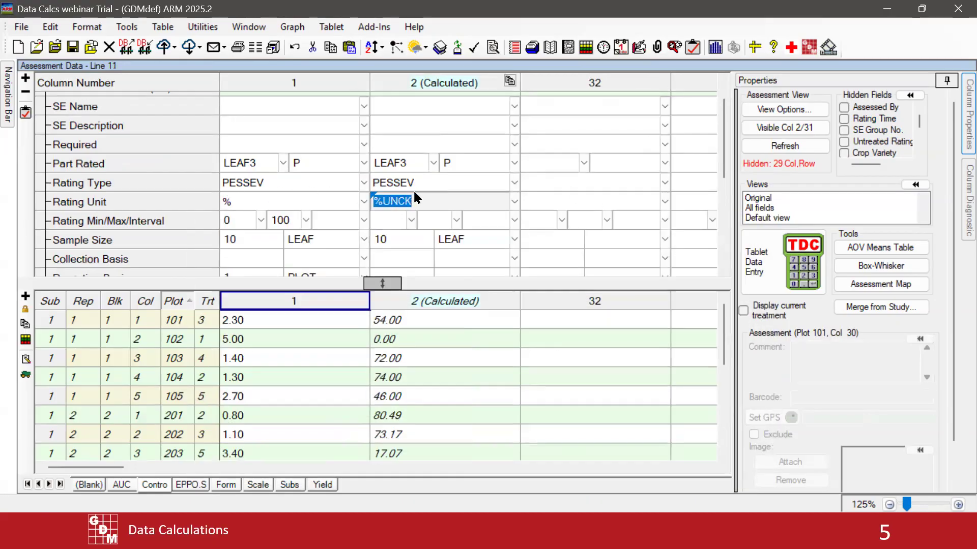
left_click_drag(721, 149, 717, 235)
left_click(419, 189)
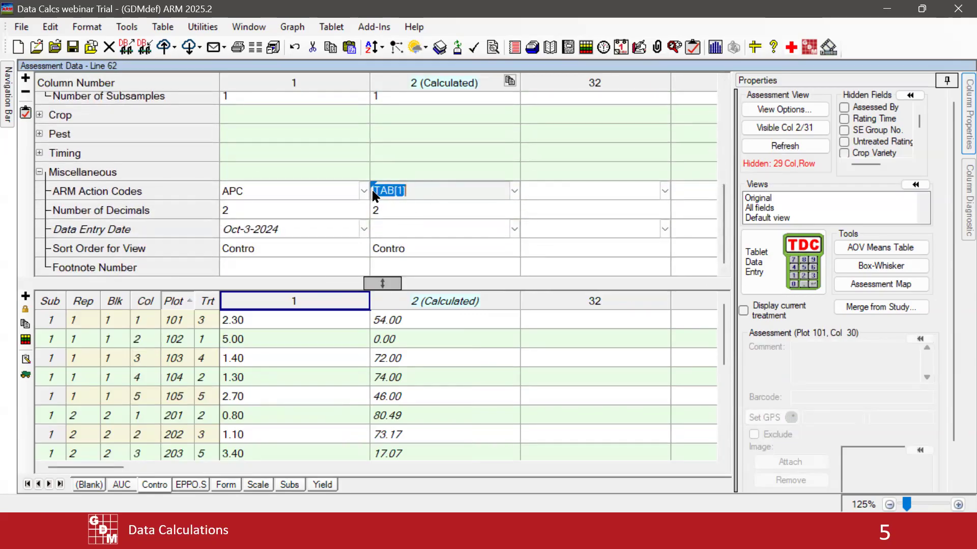
left_click(515, 191)
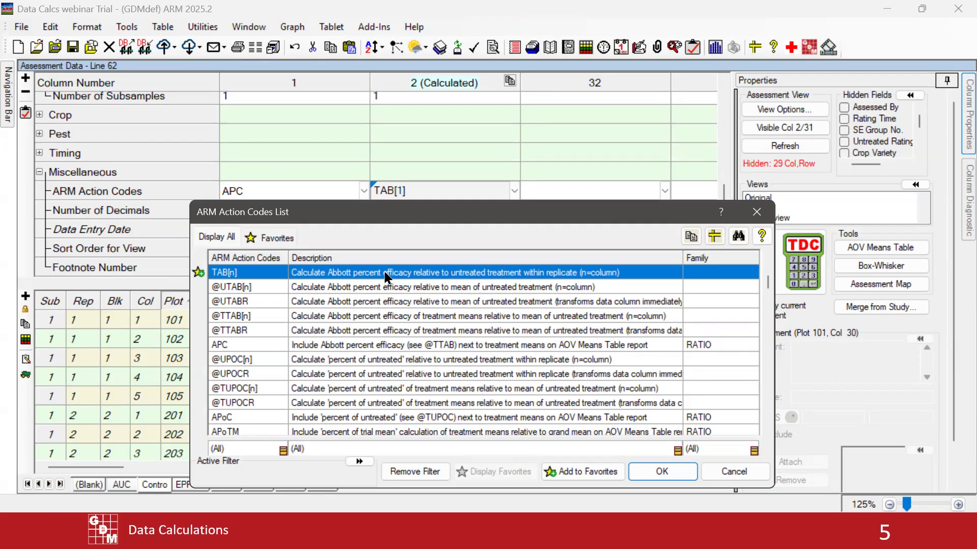
left_click(322, 291)
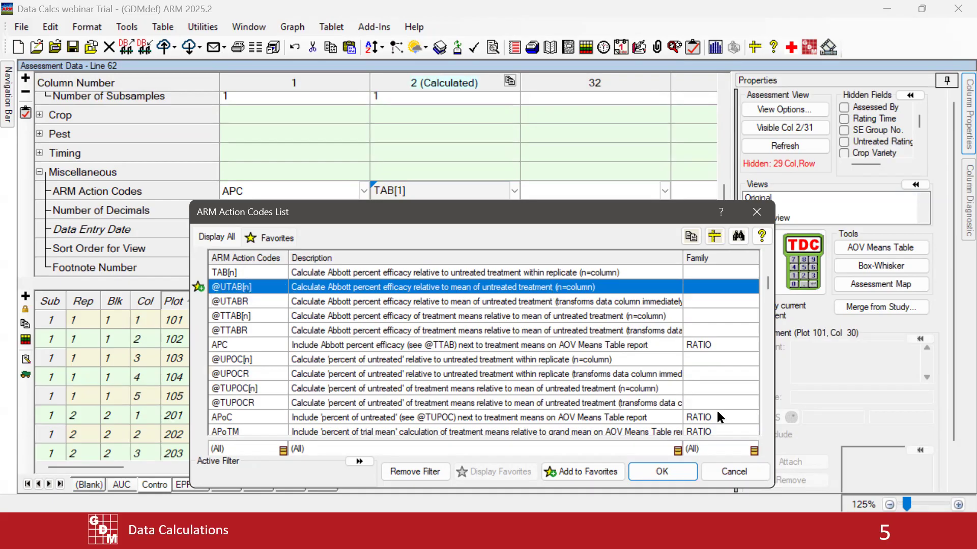
left_click(662, 472)
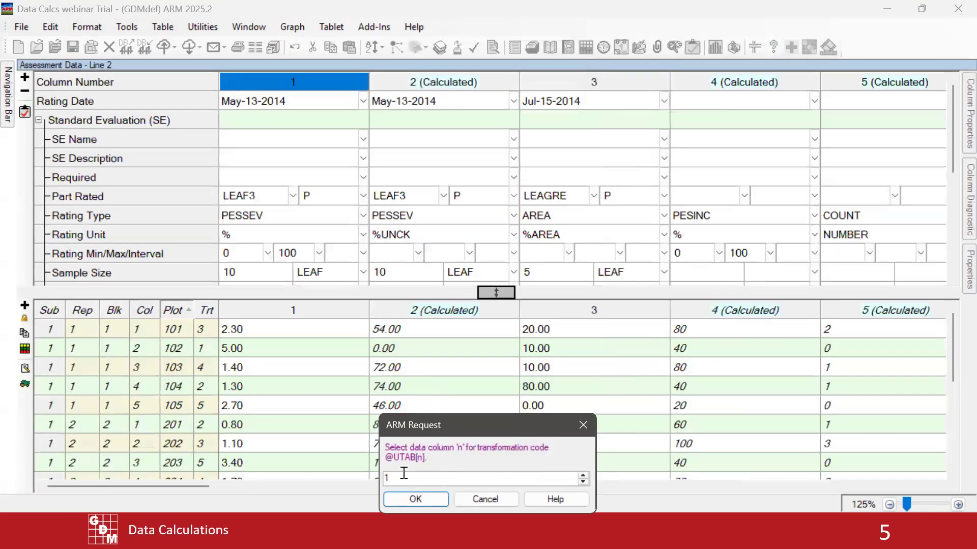
left_click(410, 498)
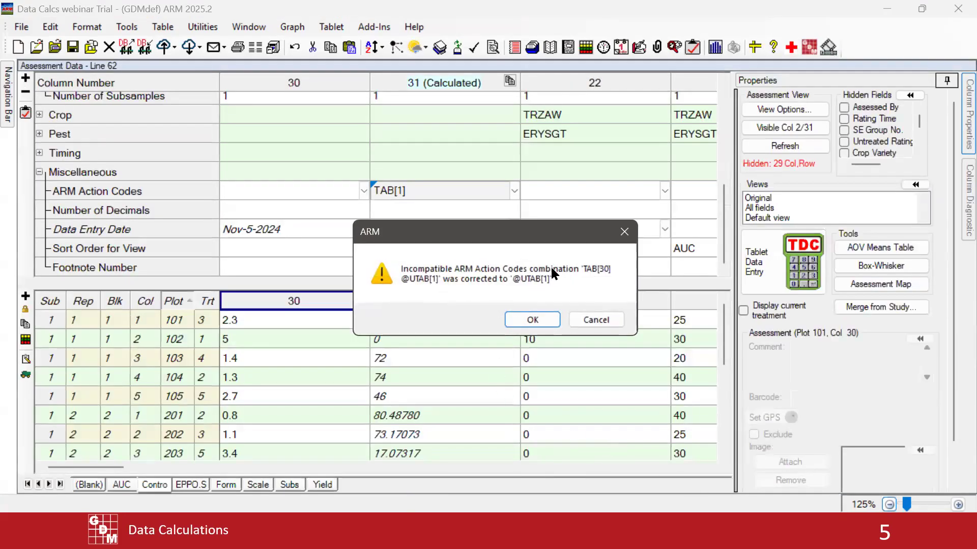
left_click(523, 325)
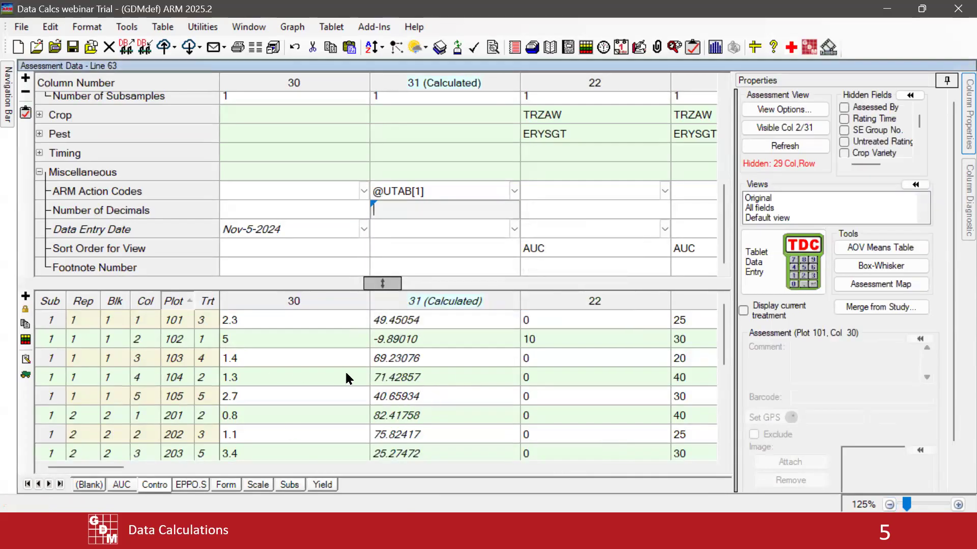
left_click(434, 357)
scroll(411, 433, "down", 2)
scroll(411, 434, "down", 3)
scroll(412, 431, "up", 5)
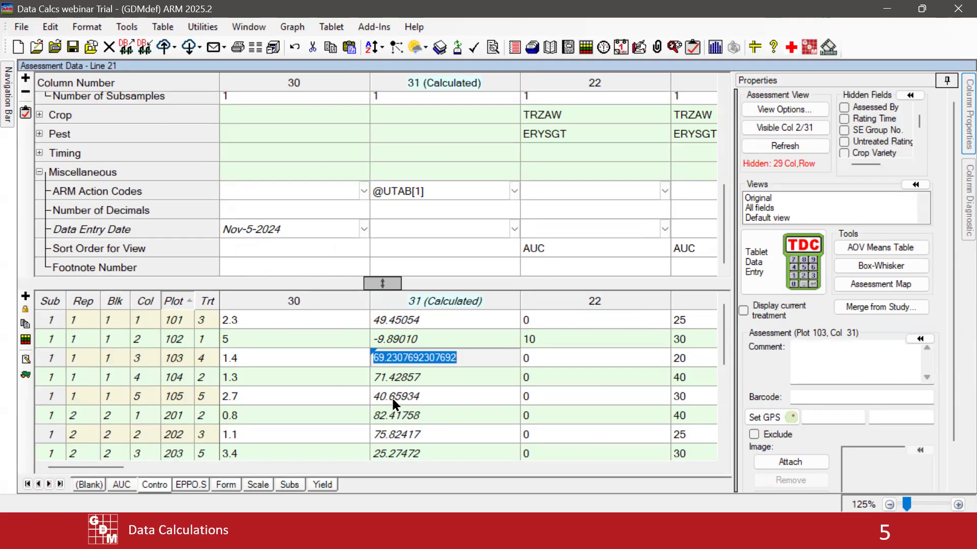
Return to the Contro column view and look up column 1's APC code in the list of ARM action codes
left_click(161, 487)
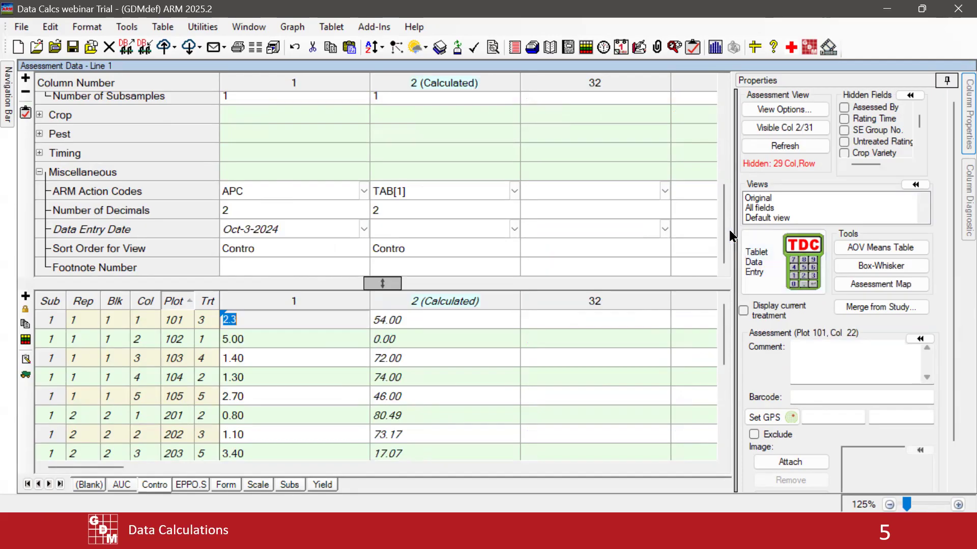
left_click(247, 187)
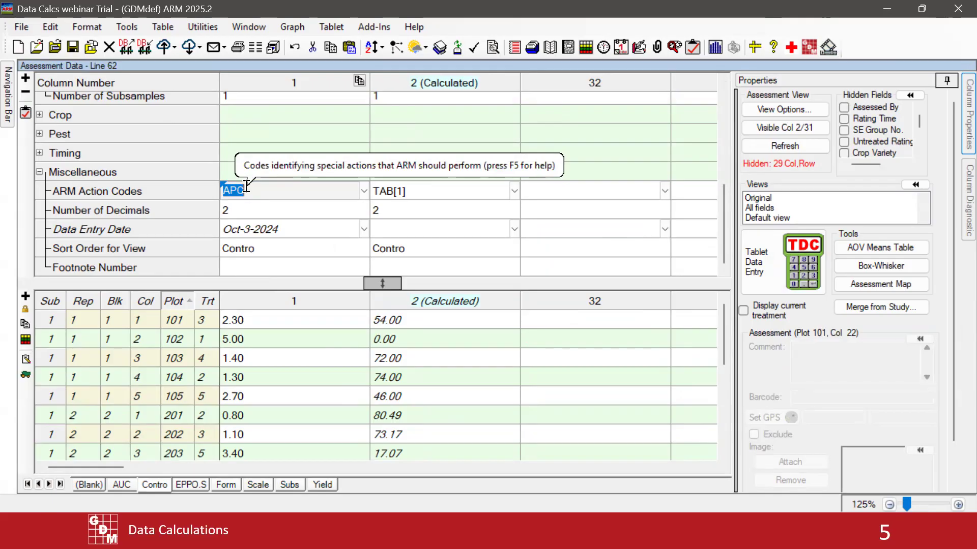
left_click(364, 190)
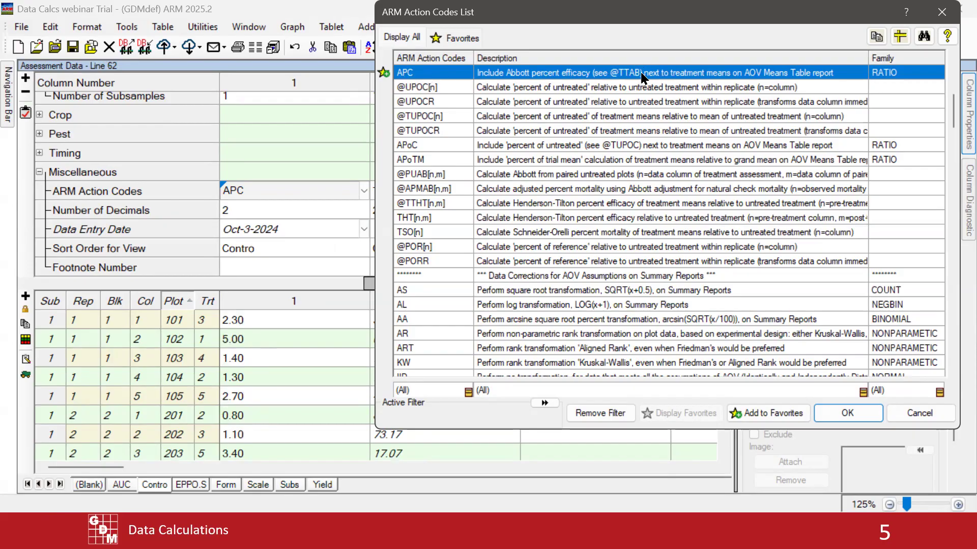
left_click(920, 413)
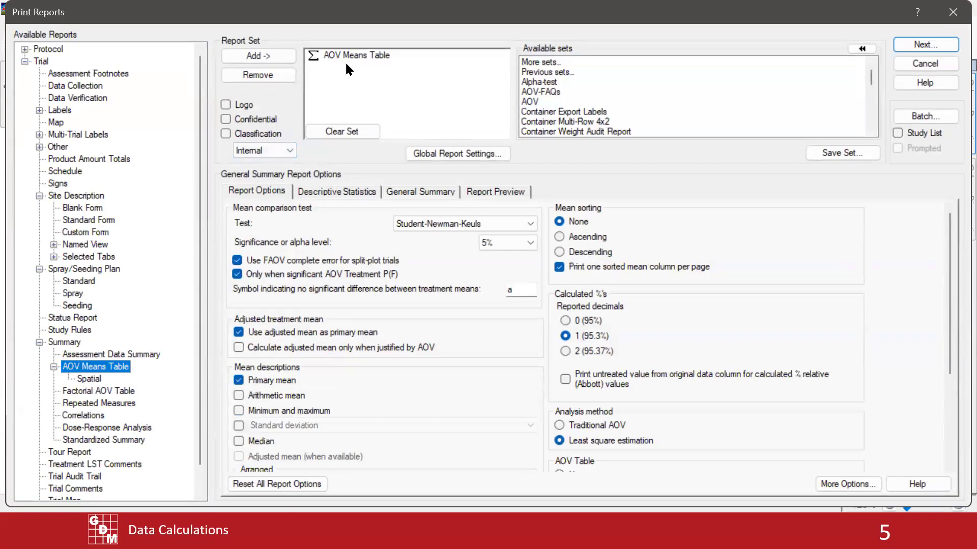
Preview the AOV Means Table report at 150% and compare the treatment means and Abbott percentages of columns 1 and 2
left_click(345, 57)
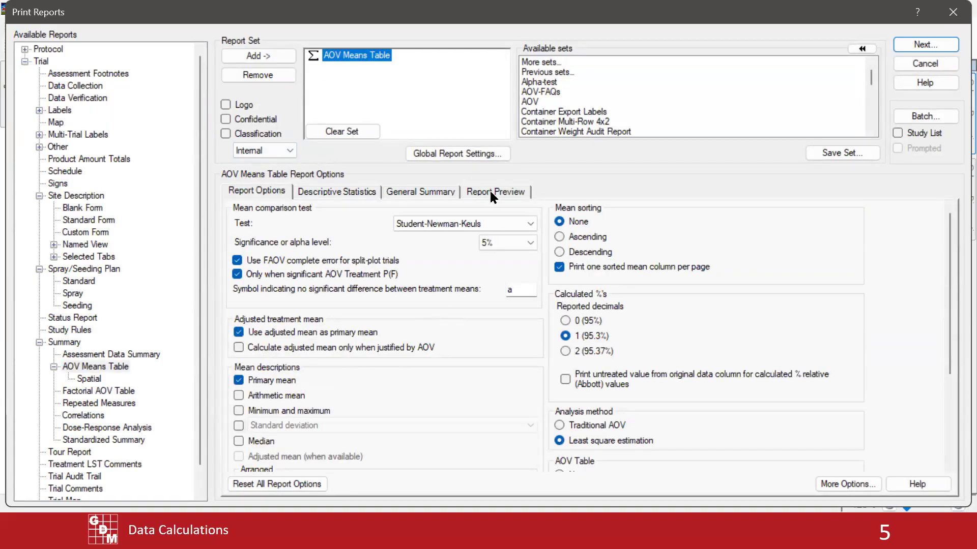
left_click(492, 193)
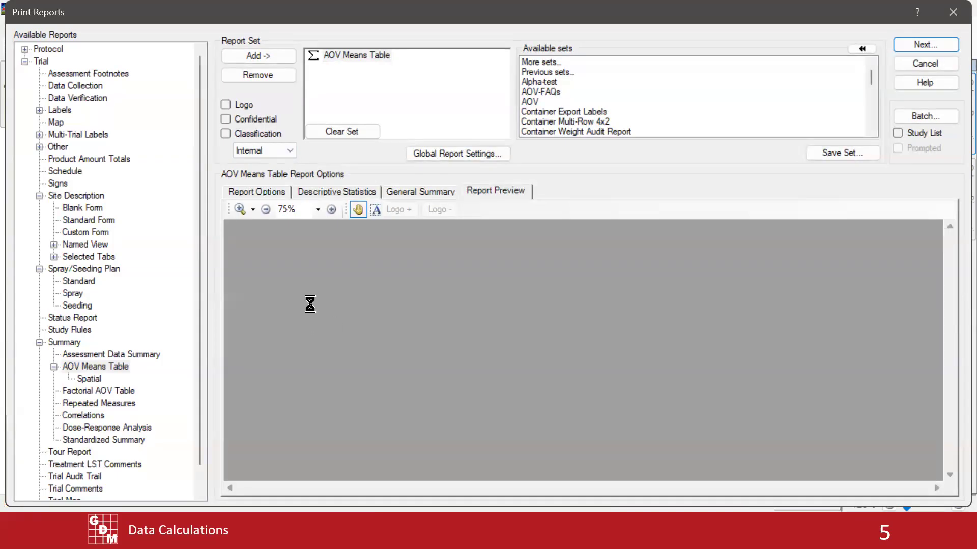
left_click(331, 209)
left_click(331, 210)
left_click(331, 210)
scroll(508, 397, "down", 10)
scroll(556, 428, "down", 5)
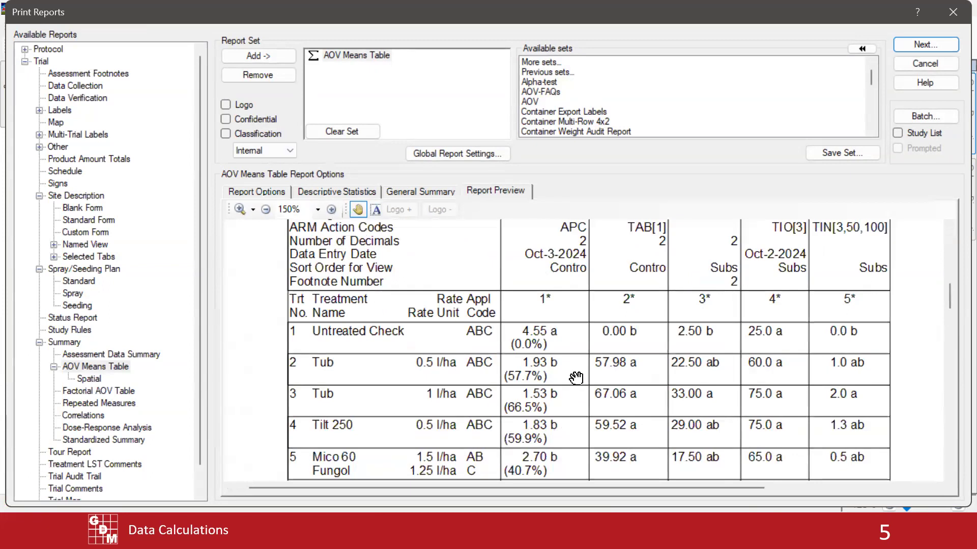
left_click_drag(637, 411, 661, 418)
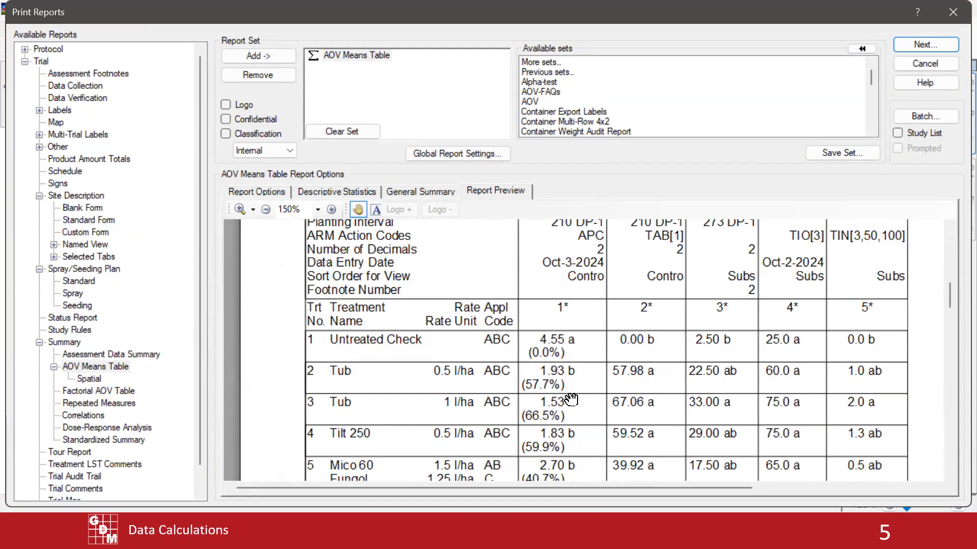
left_click_drag(580, 417, 585, 340)
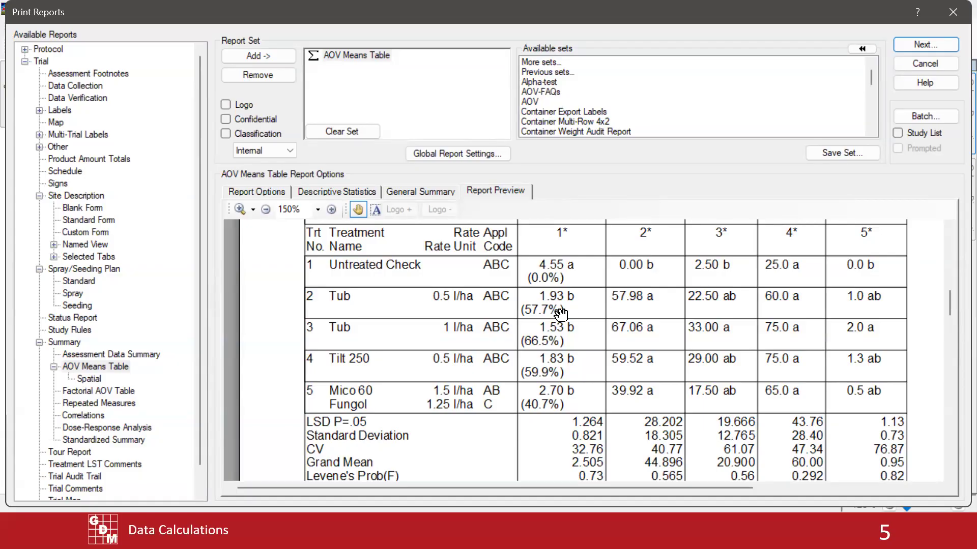
scroll(655, 310, "up", 3)
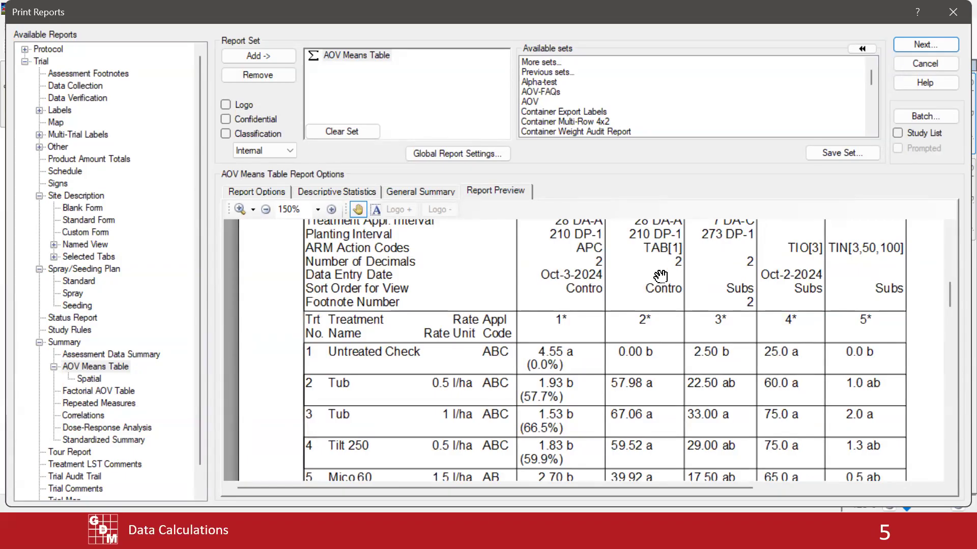
Examine the remaining treatment means and statistics in the AOV Means Table preview and close the report window
left_click_drag(555, 460, 562, 400)
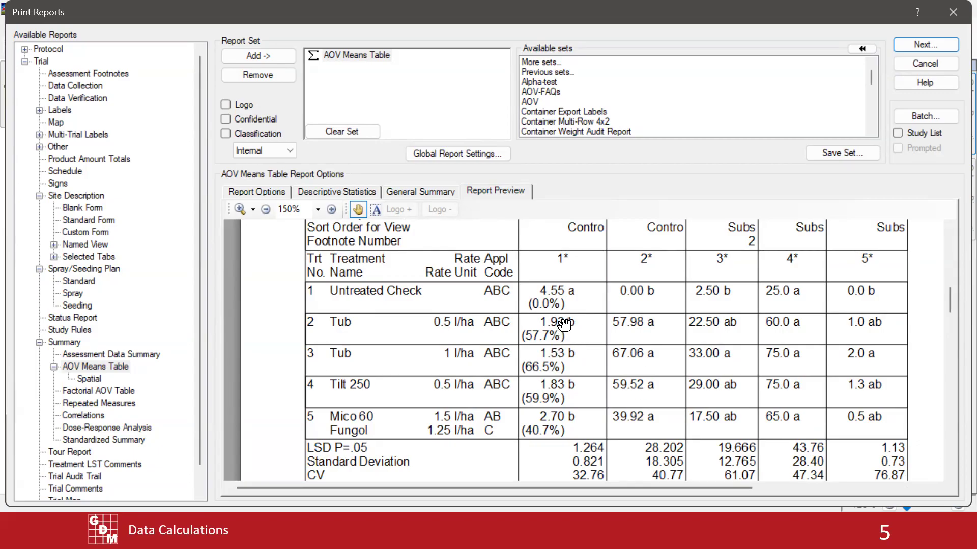
left_click_drag(562, 400, 570, 275)
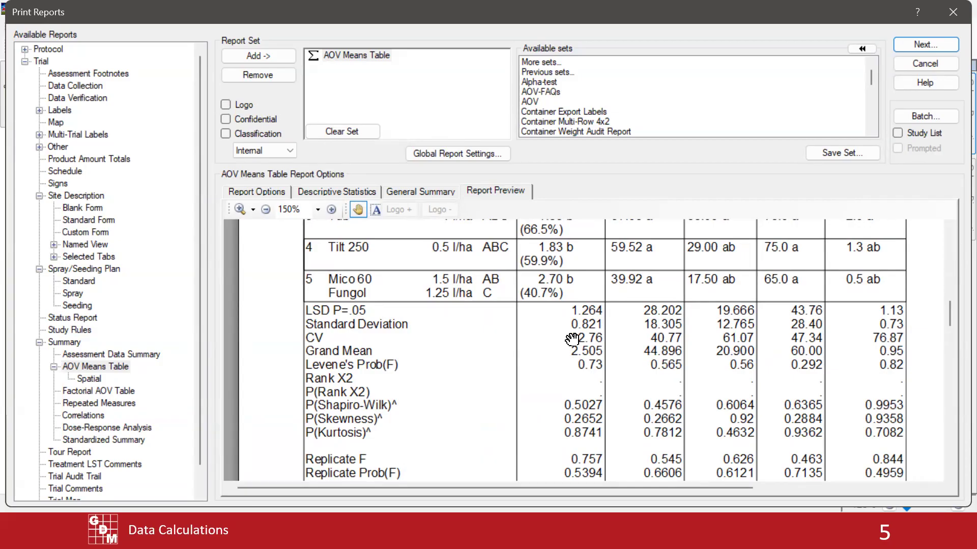
left_click(954, 20)
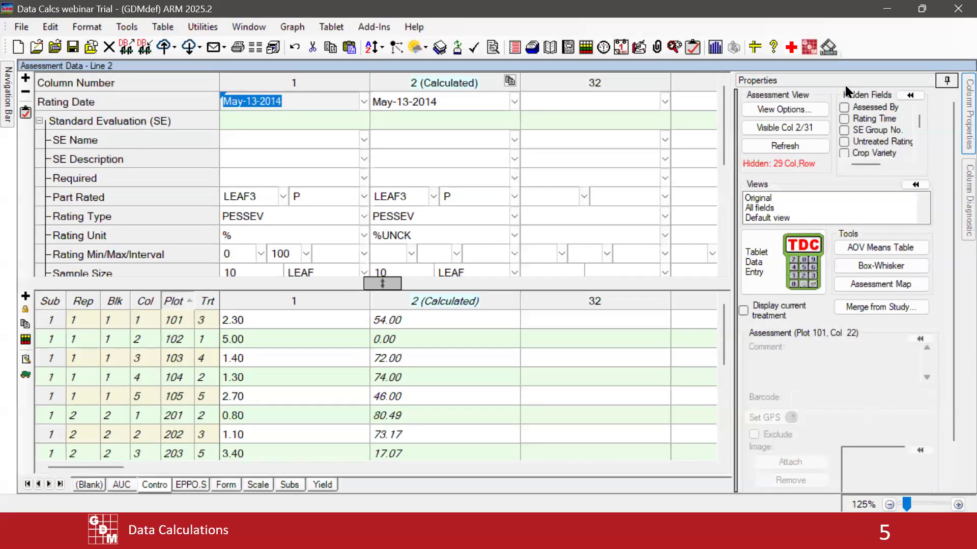
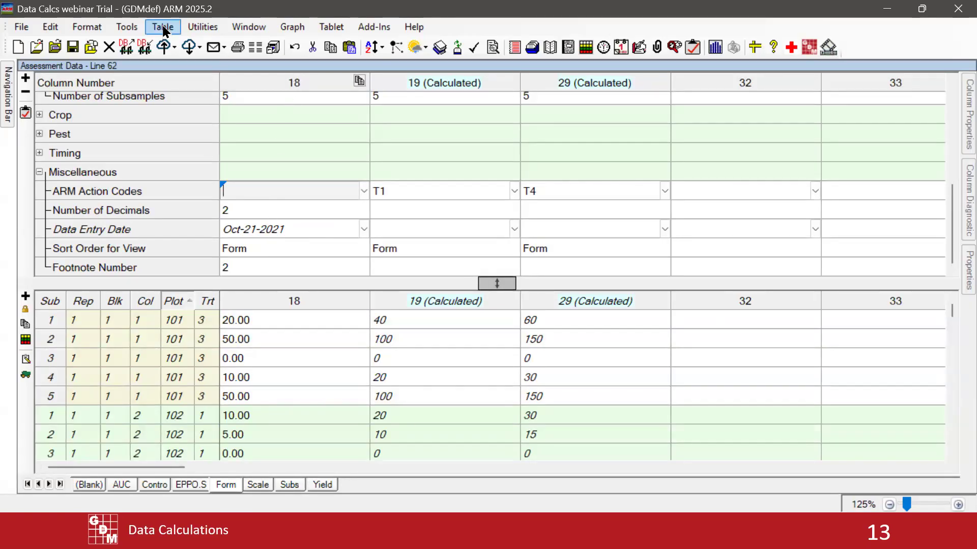
Open the data transformations for column 18 and choose the User formula transformation
left_click(128, 28)
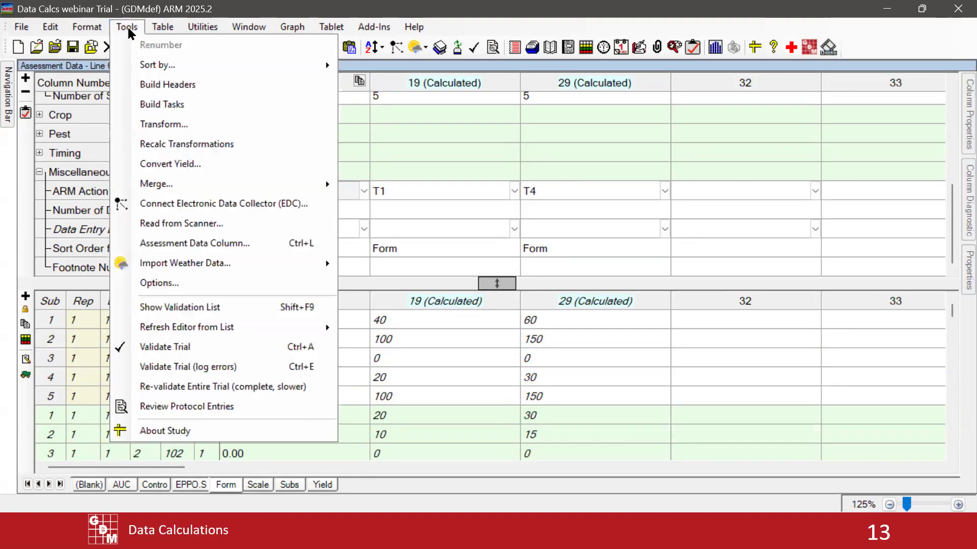
left_click(152, 124)
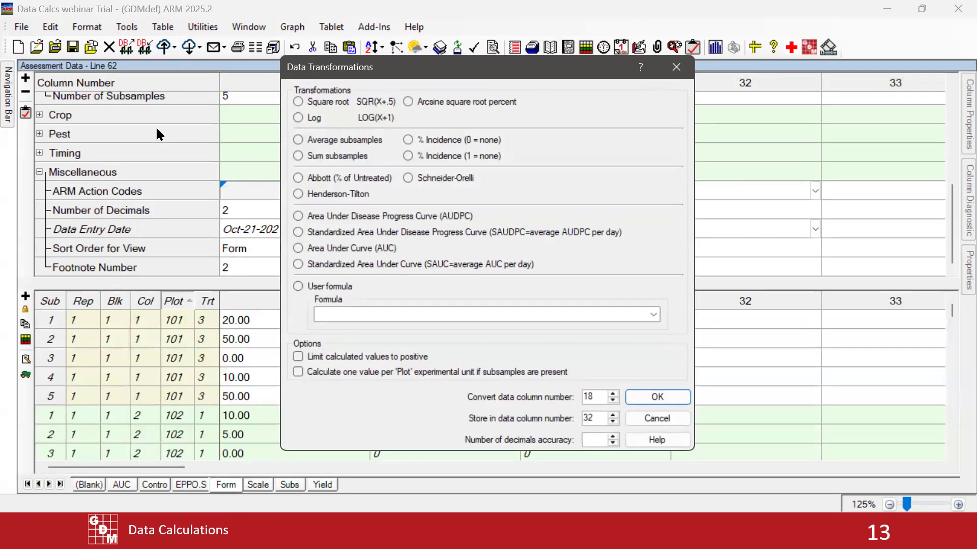
left_click(299, 288)
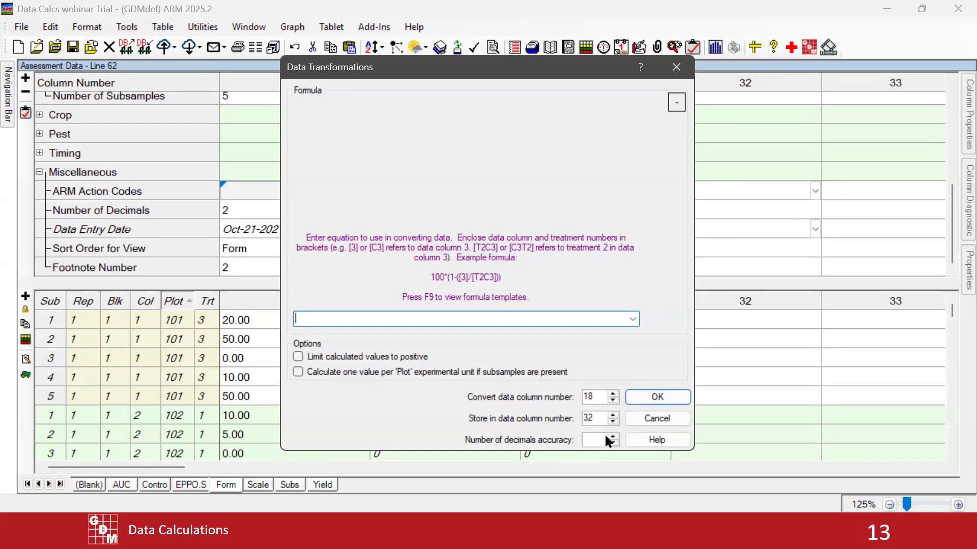
Open the help topic on the Data Transformation Dialog full screen and review its table of transformations
left_click(651, 441)
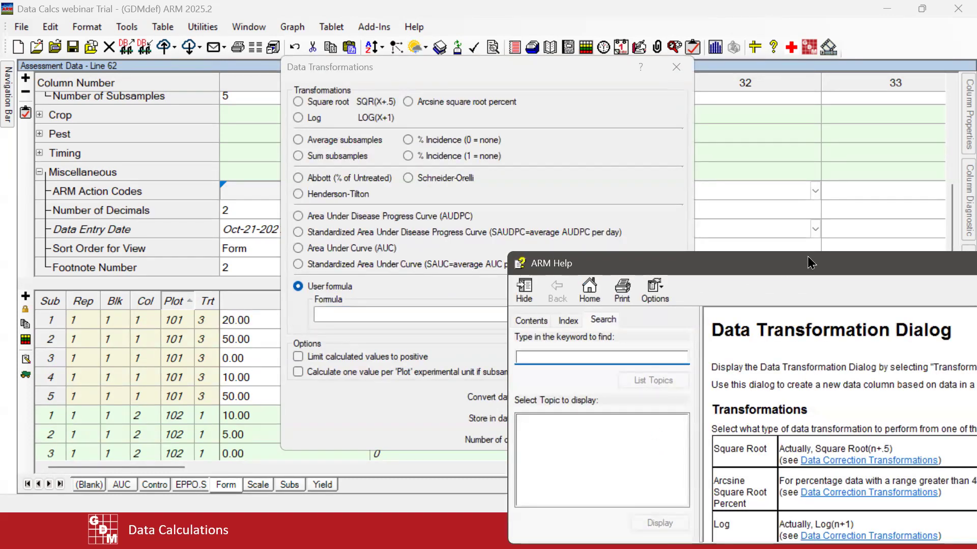
left_click_drag(808, 261, 239, 110)
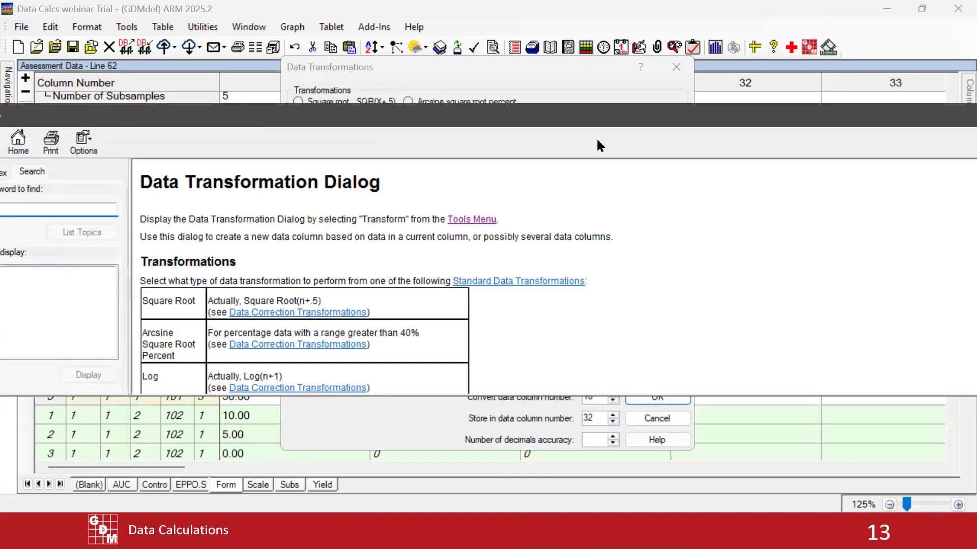
left_click_drag(656, 119, 379, 142)
left_click(915, 136)
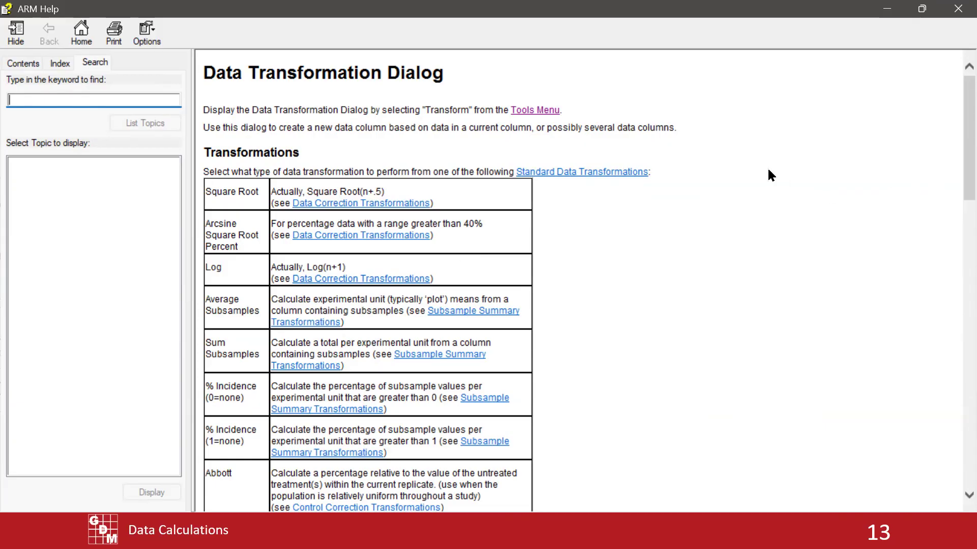
left_click_drag(965, 89, 954, 99)
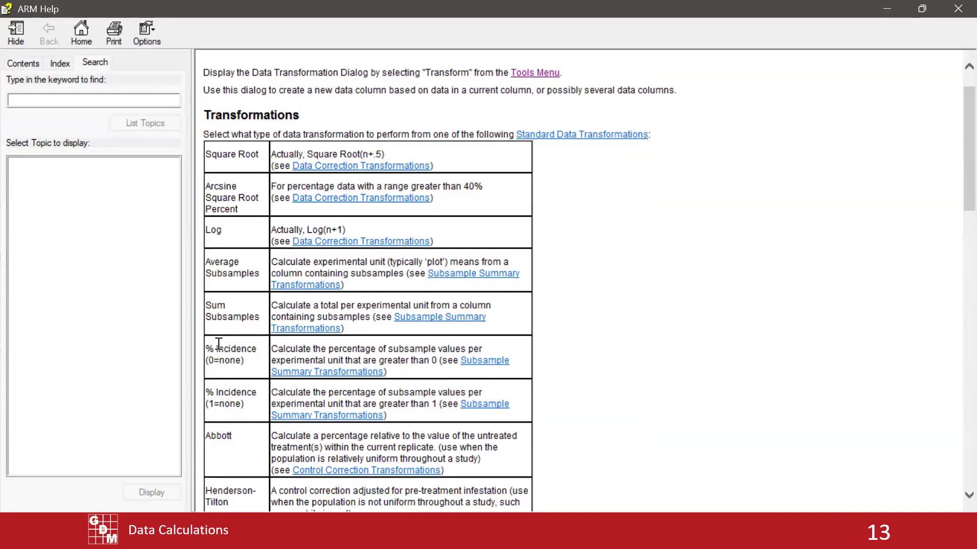
left_click_drag(953, 115, 955, 262)
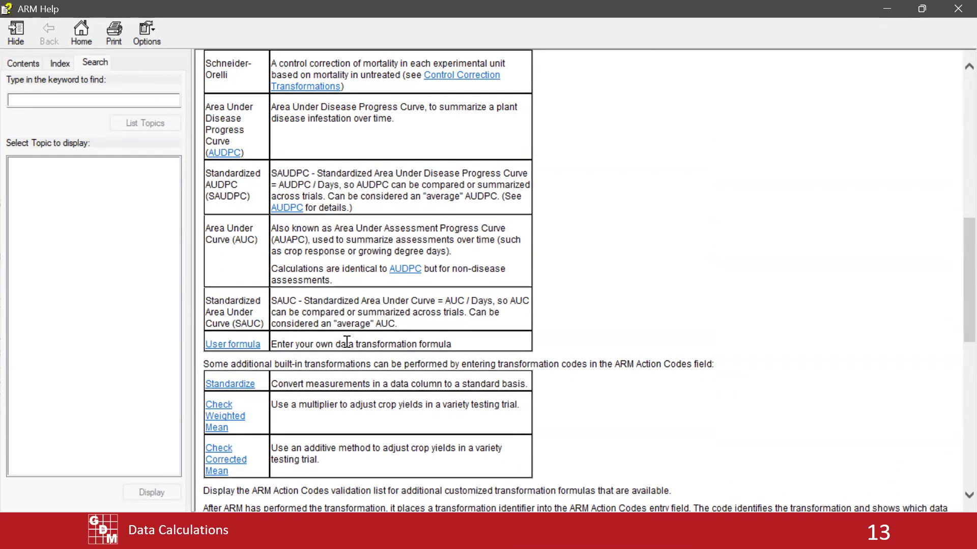
Open the help topic on user formulas and read about column references, treatment numbers, header fields and mathematical signs
left_click(225, 346)
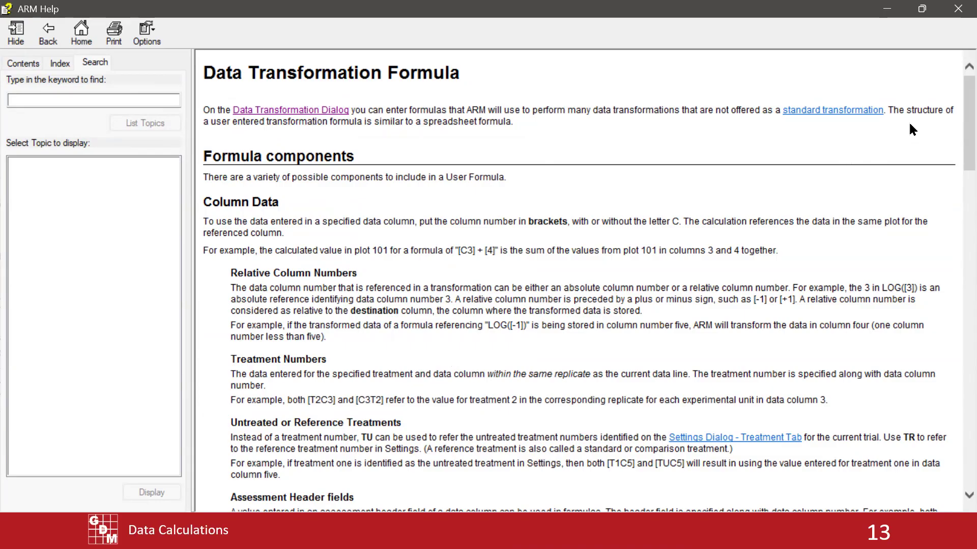
scroll(954, 112, "down", 4)
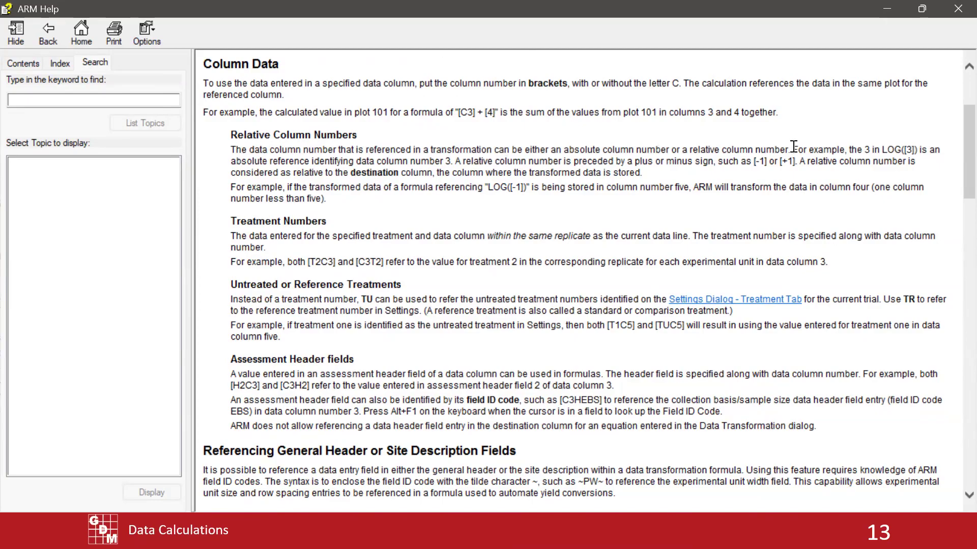
scroll(955, 141, "down", 3)
scroll(953, 141, "down", 2)
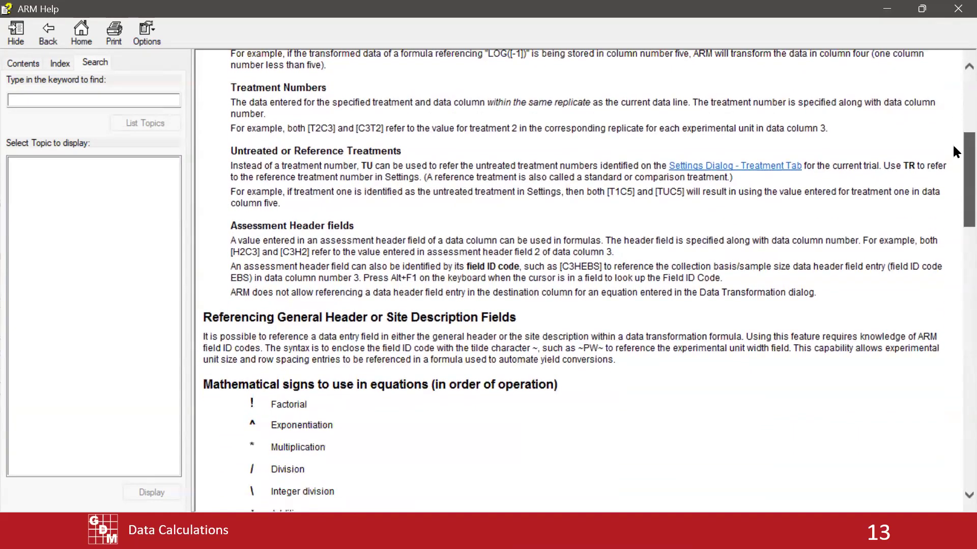
scroll(954, 151, "down", 10)
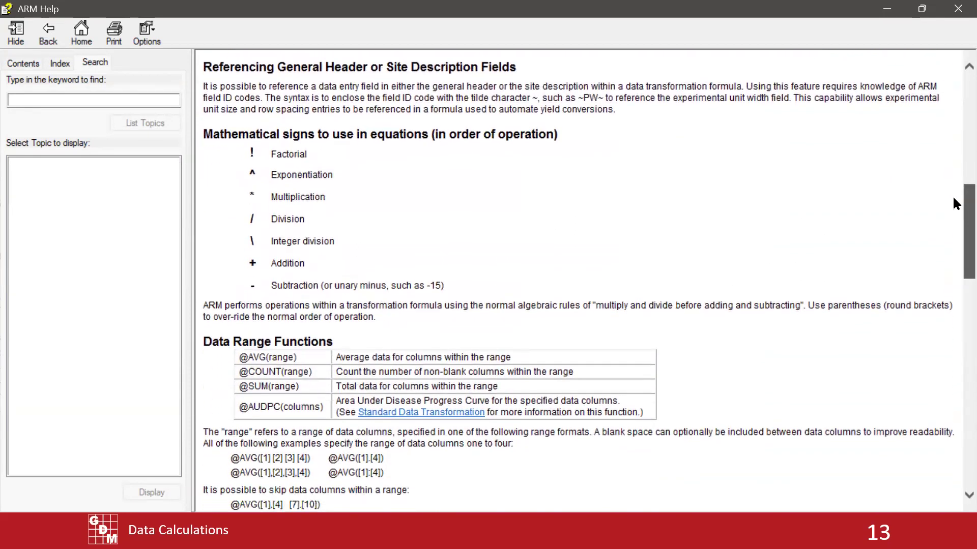
scroll(953, 200, "down", 1)
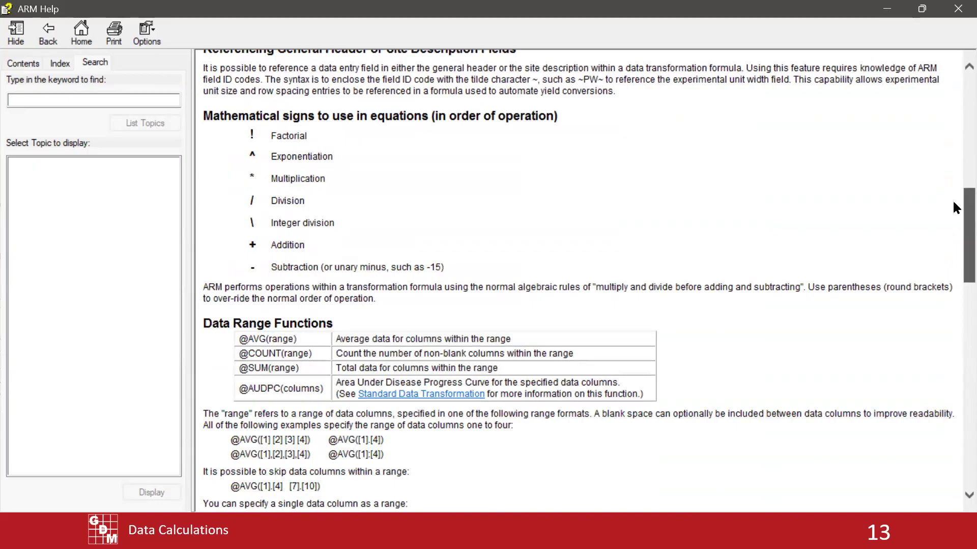
scroll(953, 202, "down", 1)
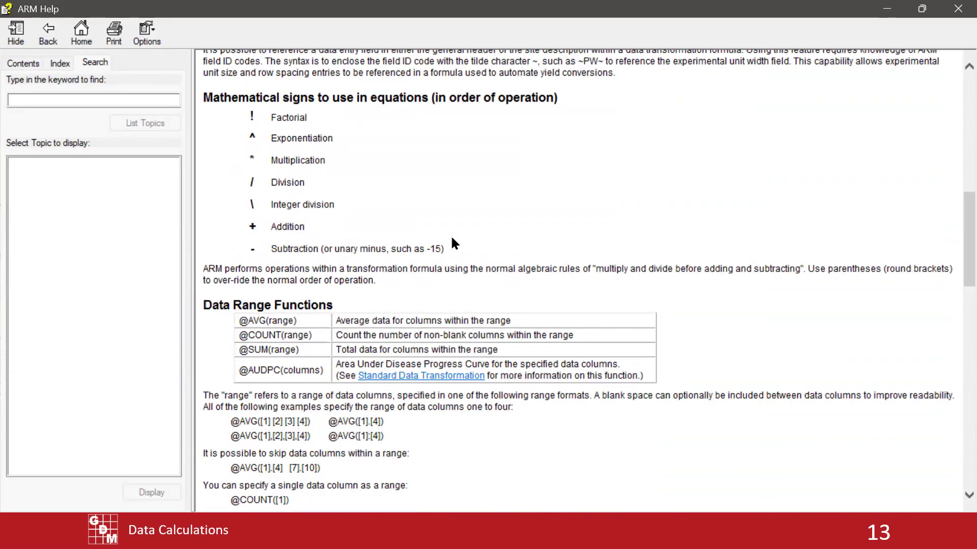
scroll(949, 223, "down", 10)
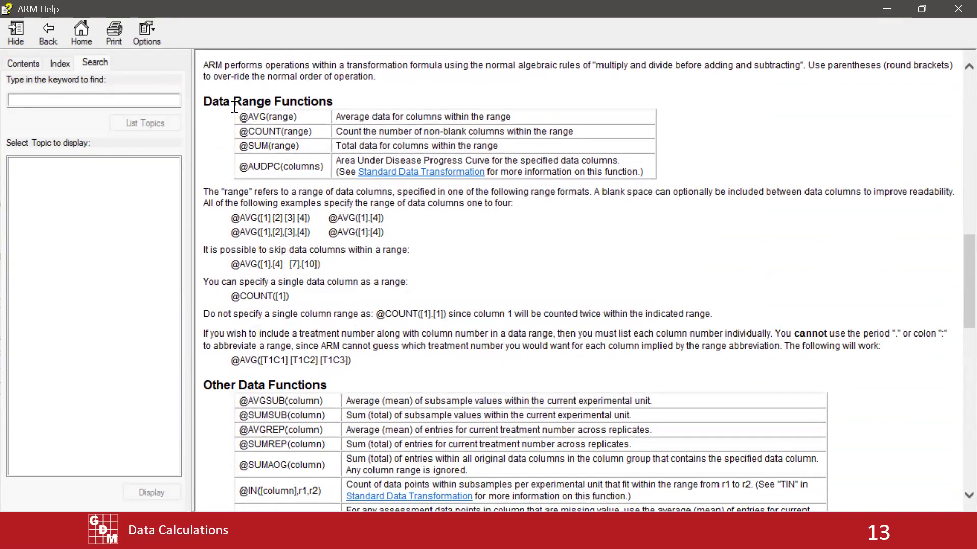
mouse_move(237, 117)
left_mouse_down()
mouse_move(294, 118)
mouse_move(256, 117)
left_mouse_up()
double_click(251, 131)
scroll(952, 256, "down", 2)
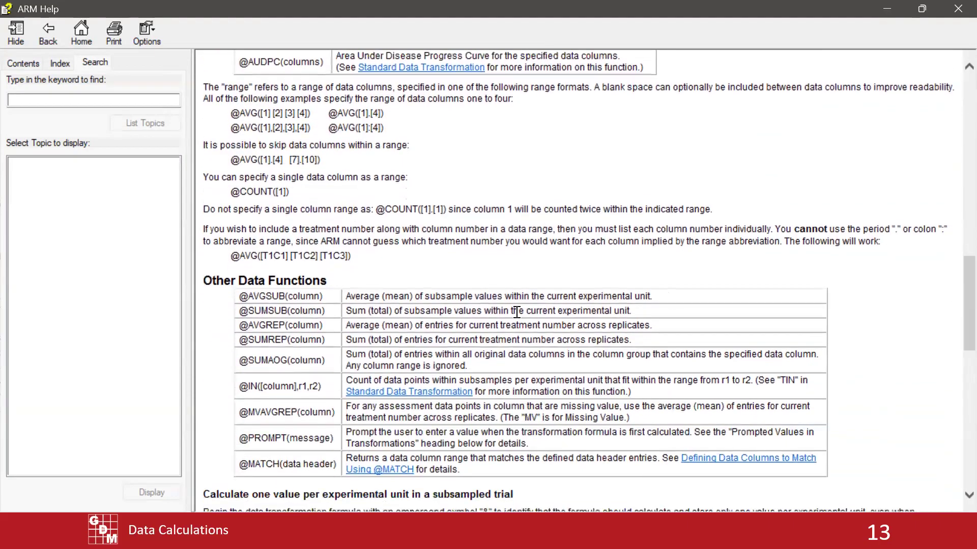
double_click(269, 296)
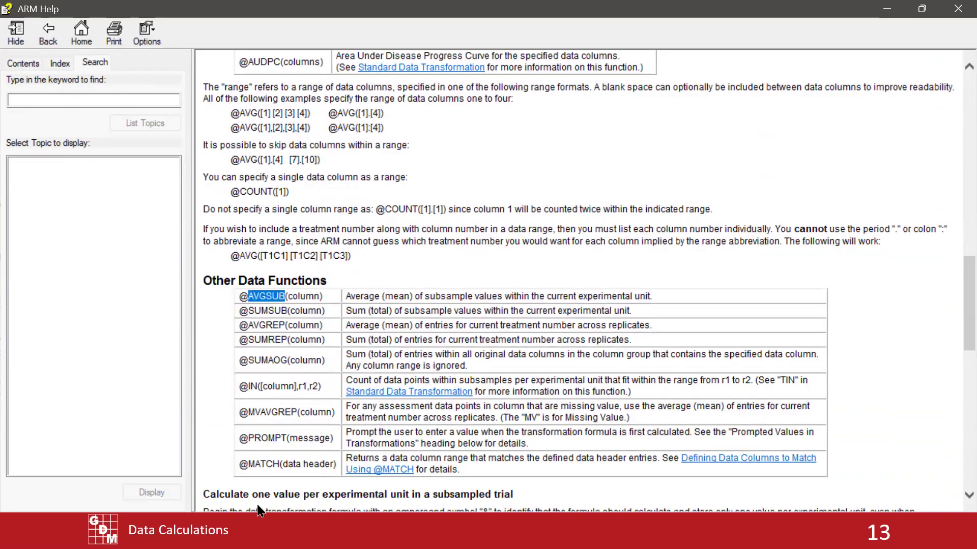
double_click(266, 340)
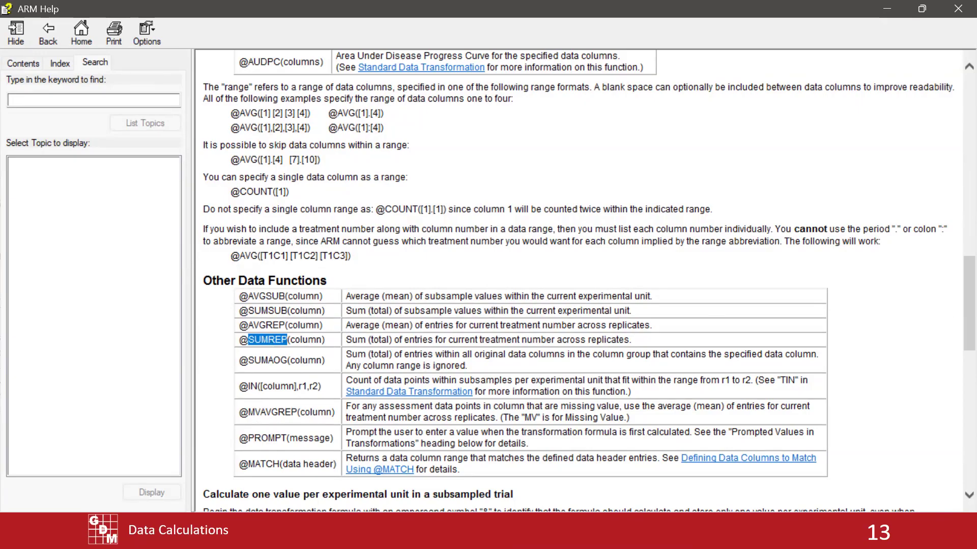
left_click_drag(240, 340, 248, 342)
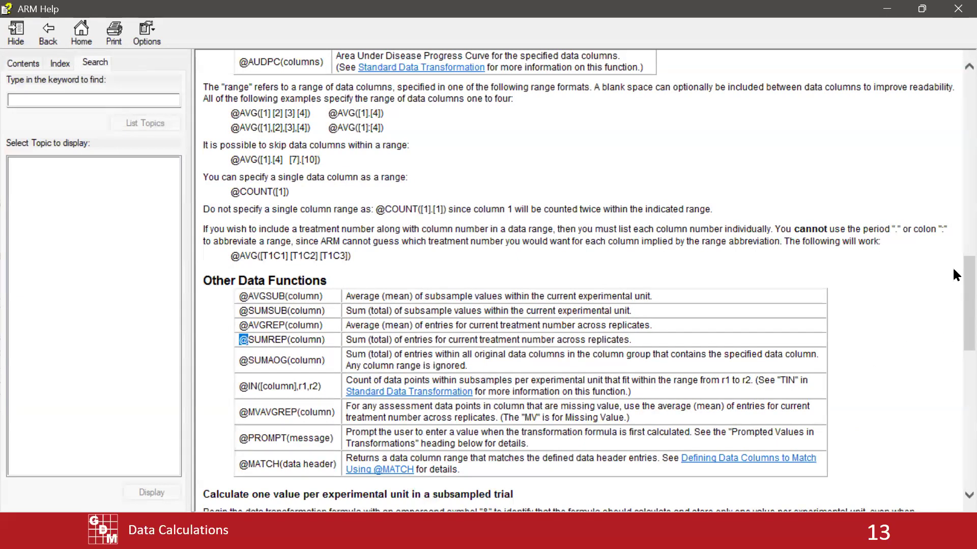
left_click_drag(953, 279, 951, 92)
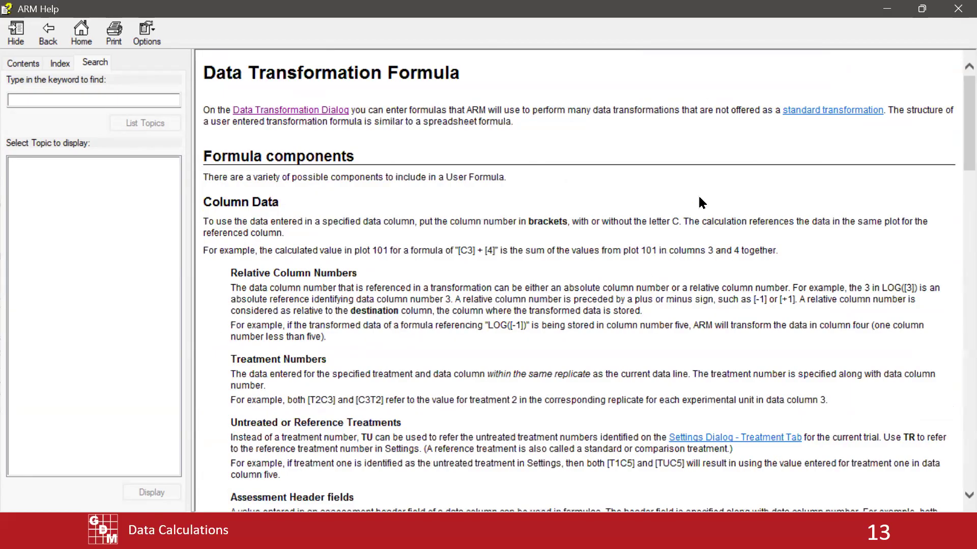
left_click(954, 16)
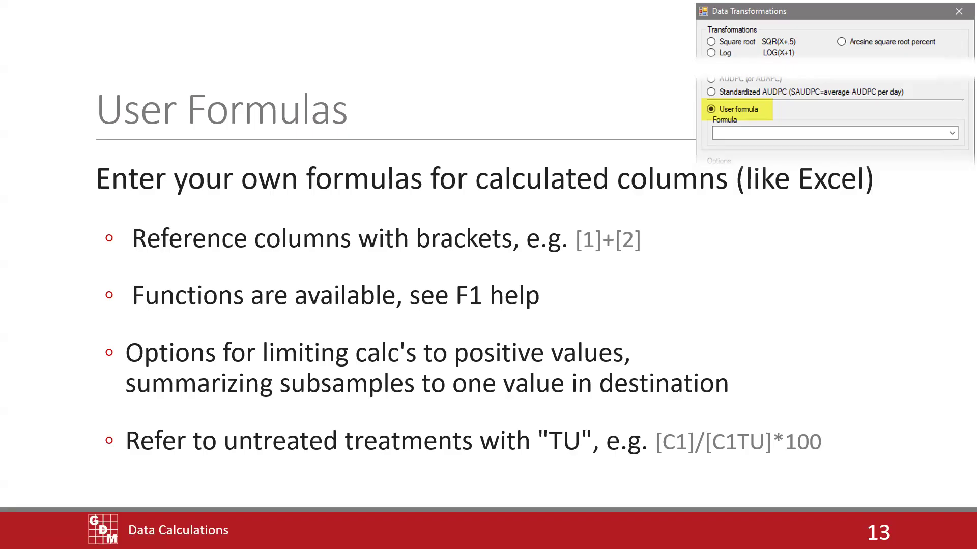
Return to the transformation dialog and review the options for positive-only values and one calculated value per plot
key("Right")
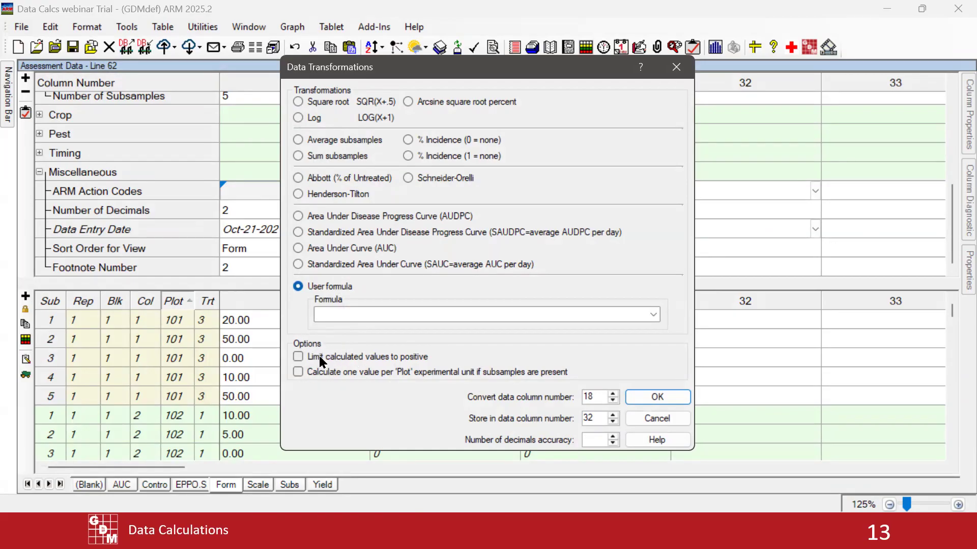
mouse_move(322, 362)
left_click(309, 372)
left_click(349, 372)
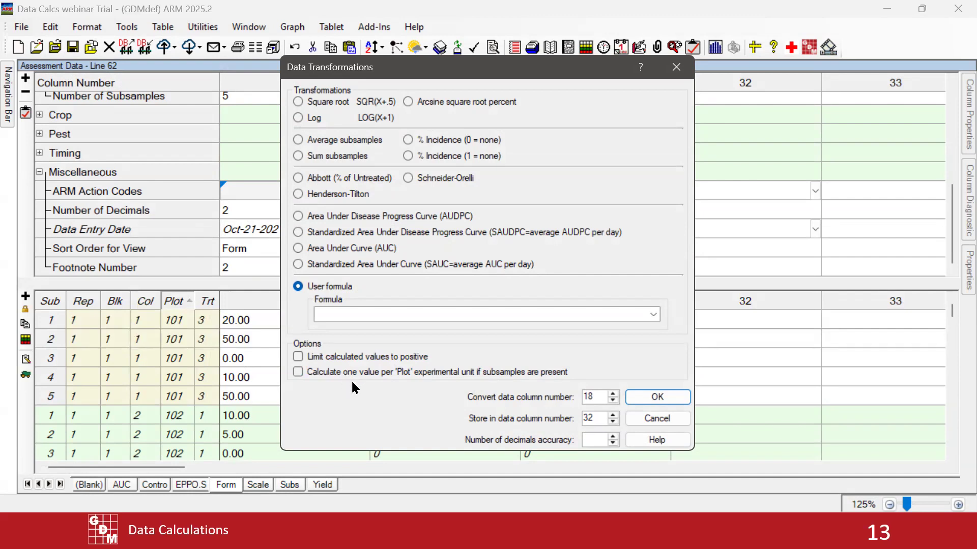
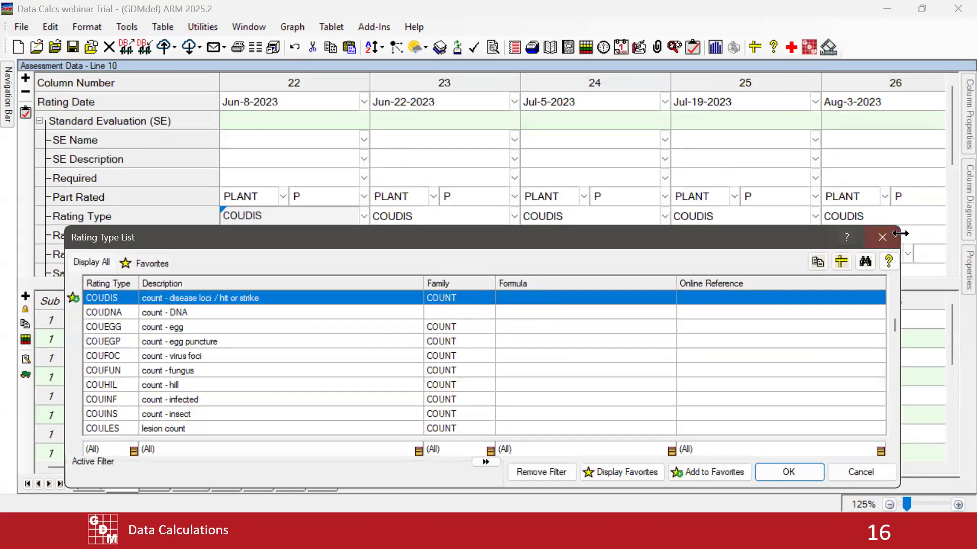
Close the Rating Type list and step through the rating dates of assessment columns 22 to 26
left_click(882, 237)
left_click(289, 101)
left_click(407, 97)
left_click(560, 102)
left_click(732, 102)
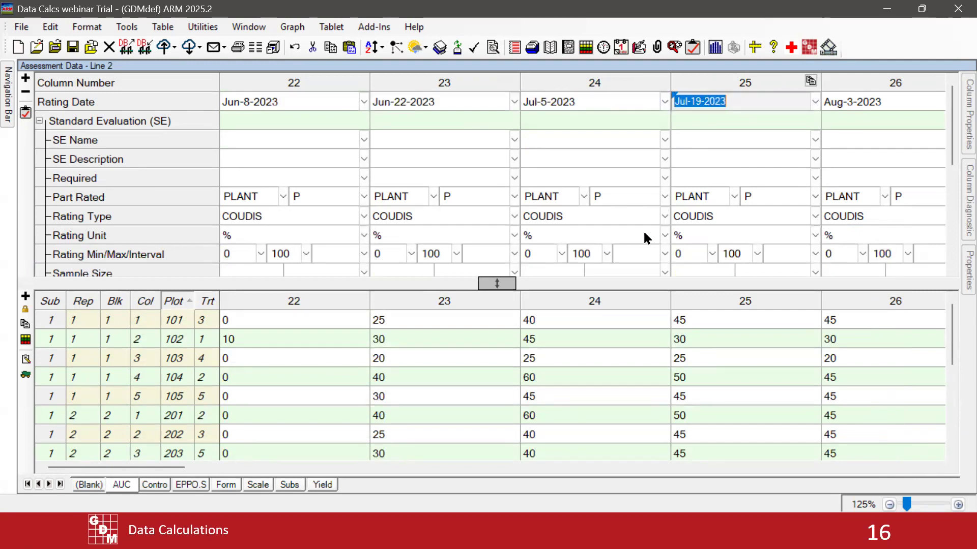
left_click(871, 101)
Find the calculated AUDPC column 27 and check its ARM action code in the Miscellaneous header fields
left_click_drag(153, 468, 103, 471)
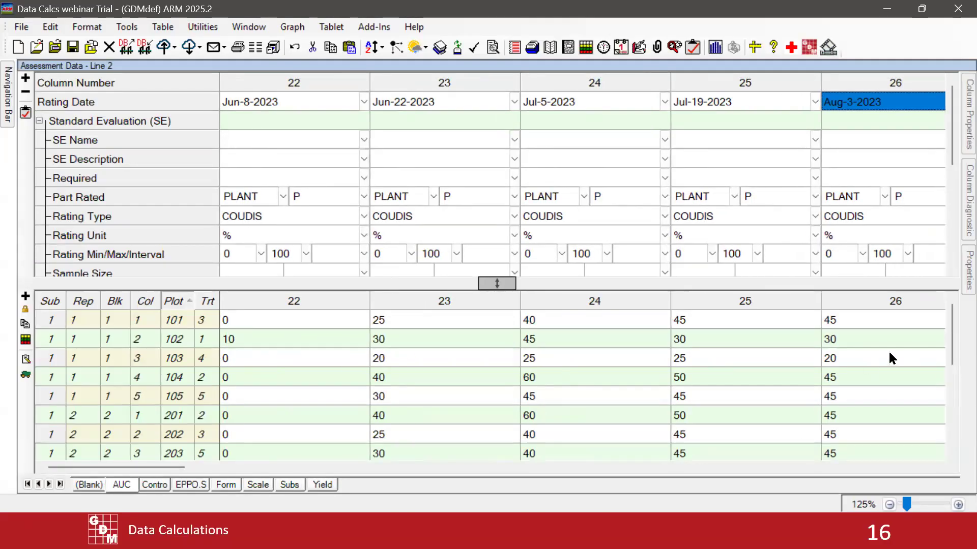
left_click_drag(132, 467, 189, 469)
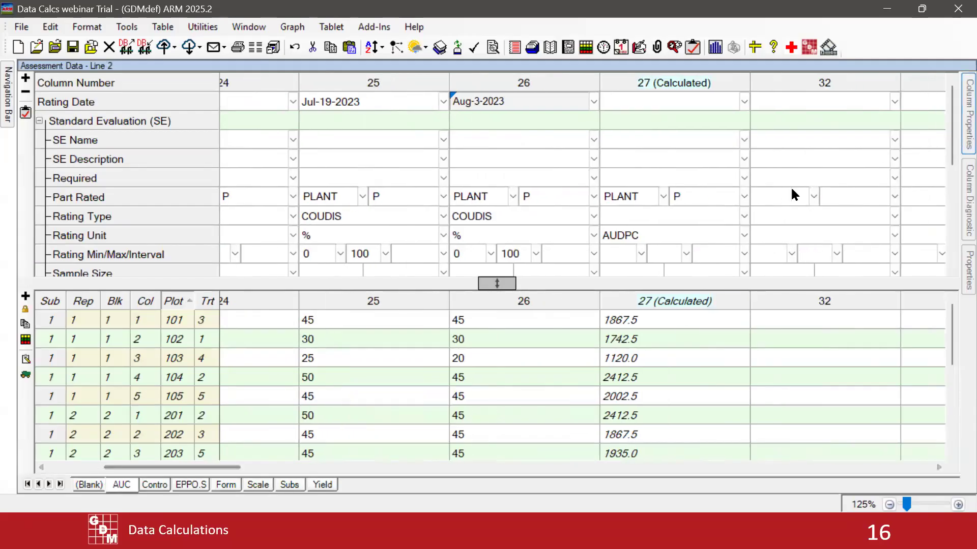
left_click(470, 322)
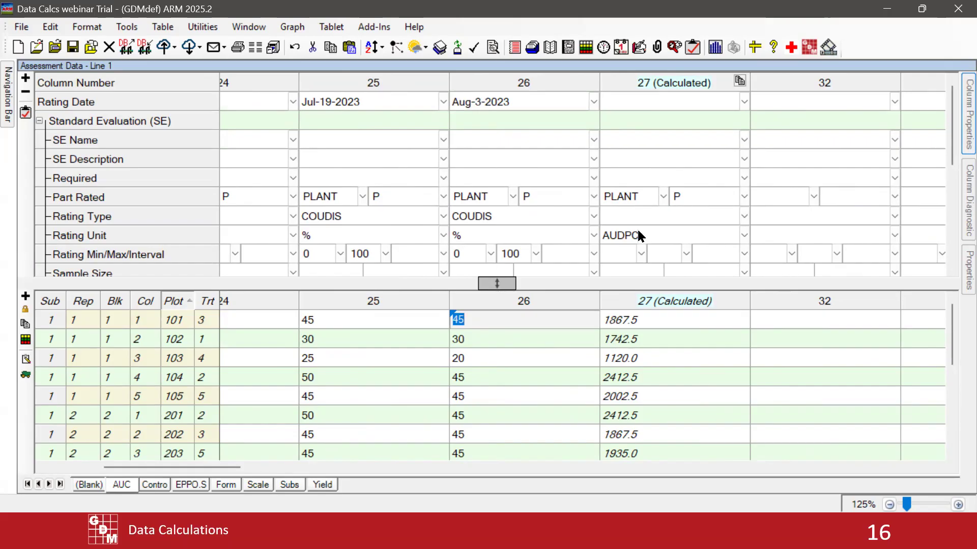
scroll(643, 211, "down", 5)
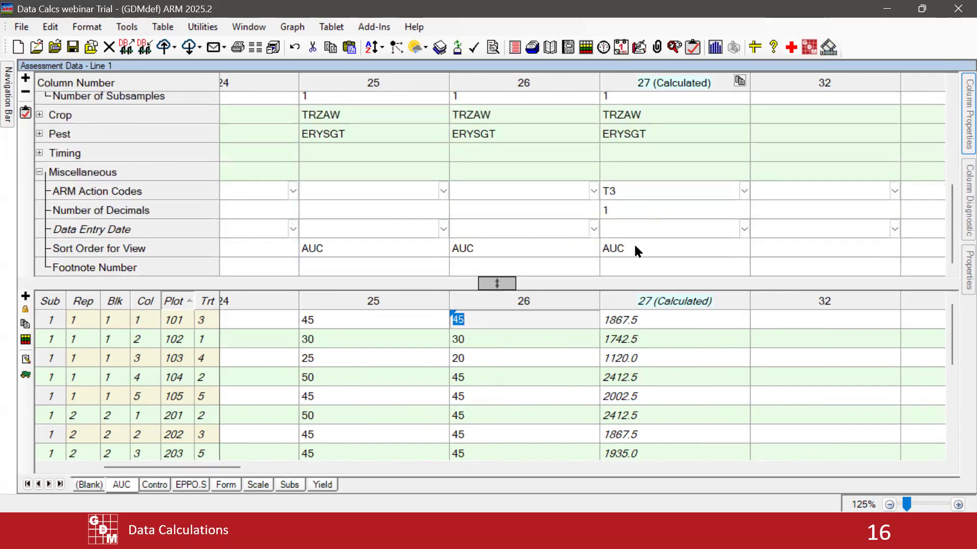
scroll(633, 242, "up", 5)
Examine the calculated AUDPC values of plots 101 to 103 and the source columns they reference
left_click(650, 328)
left_click(650, 331)
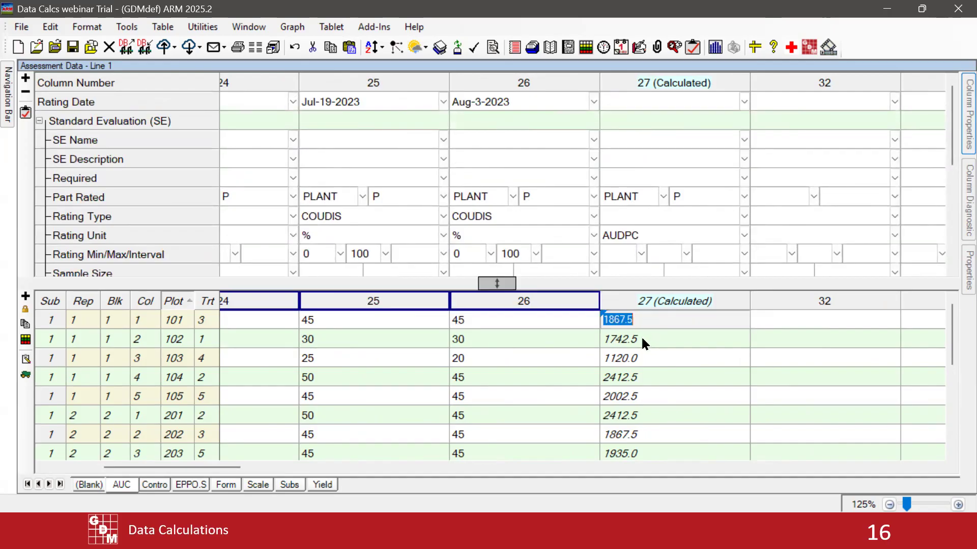
left_click(640, 340)
left_click(639, 365)
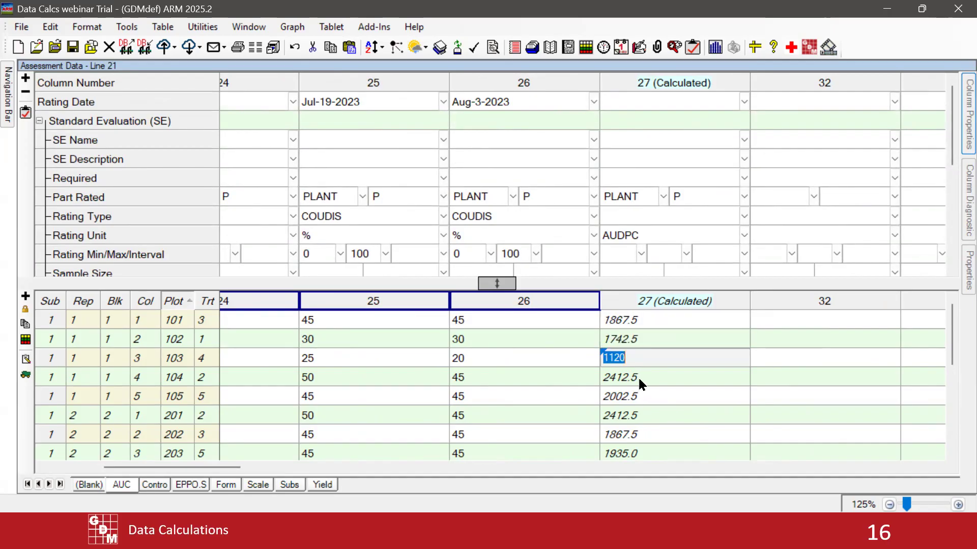
Compare the calculated AUDPC values of plots 104 and 103 in column 27
left_click(637, 377)
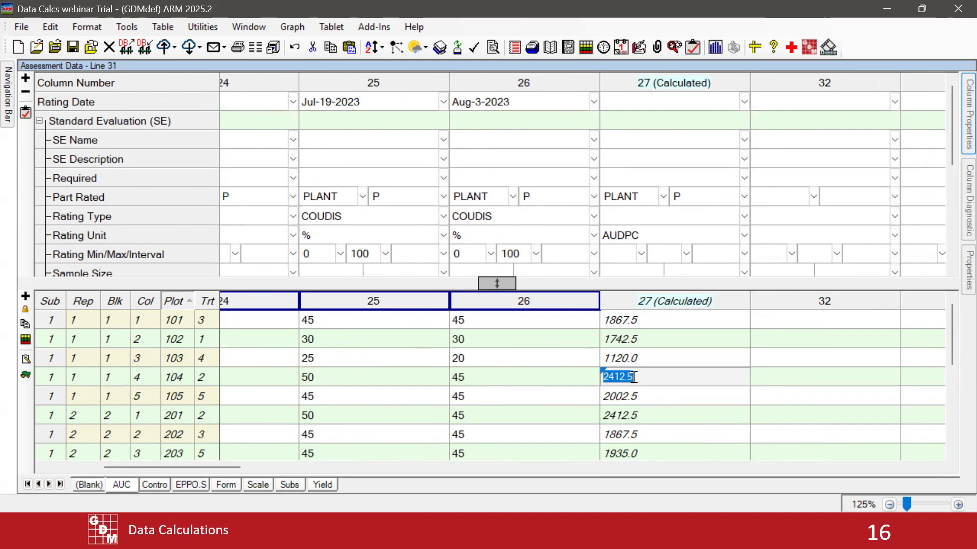
left_click(619, 356)
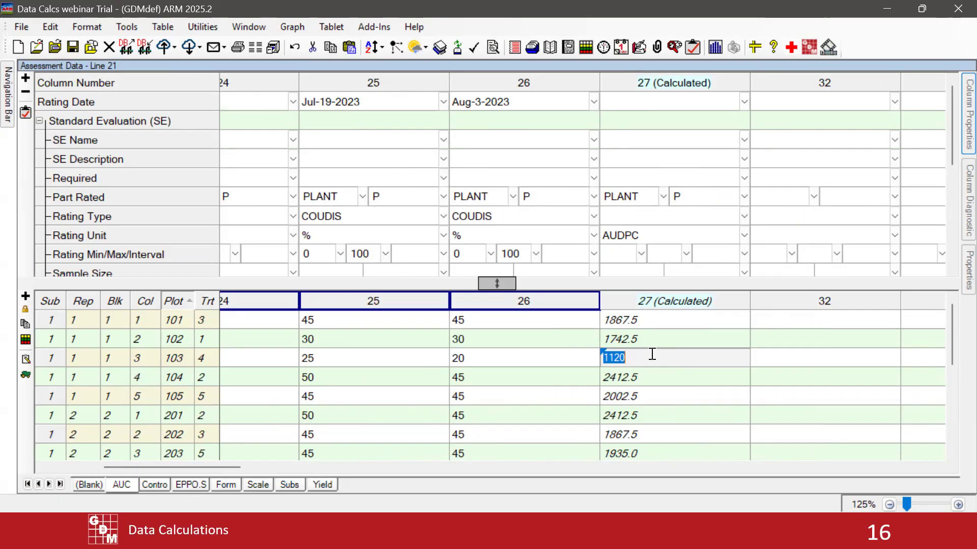
Start an Area Under Curve (AUC) transformation of data column 22, storing the result in column 32
left_click_drag(214, 463, 135, 463)
left_click(277, 336)
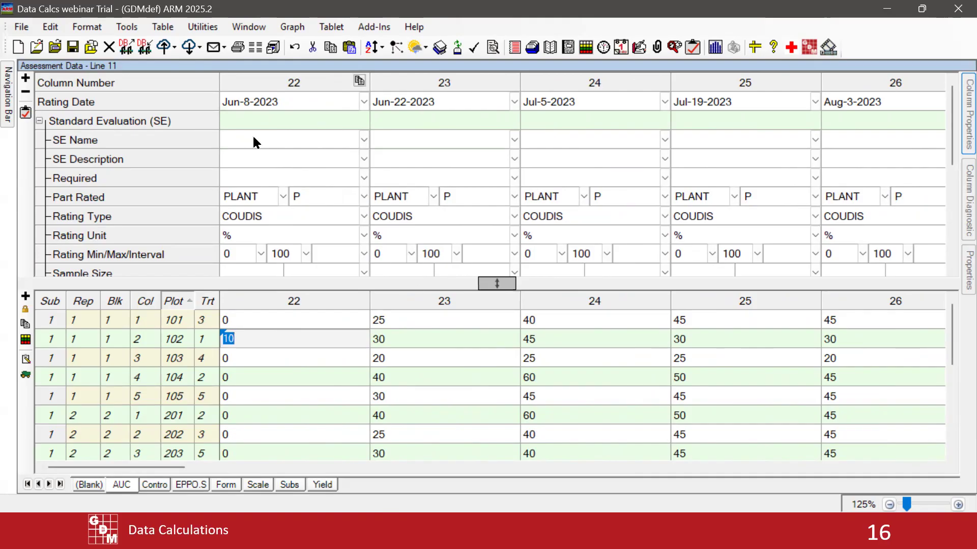
left_click(127, 27)
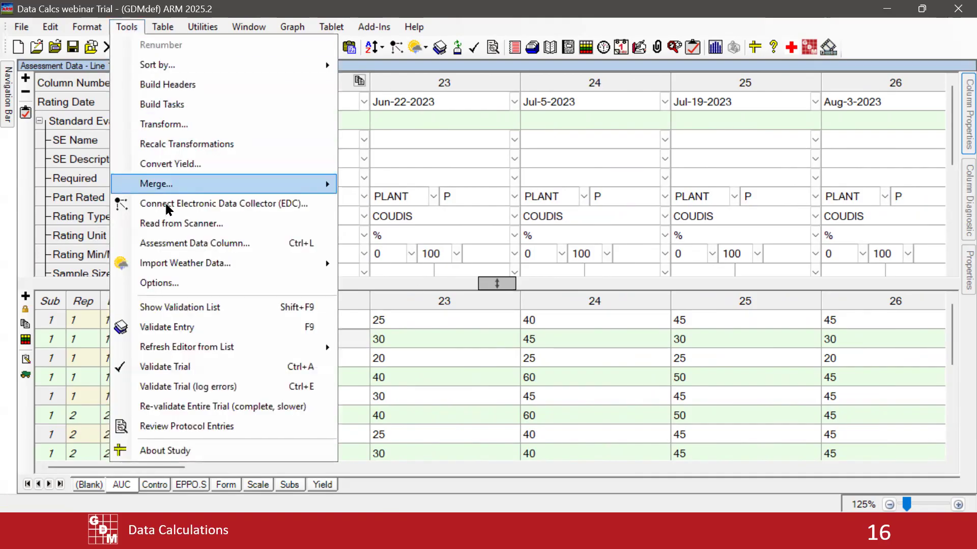
left_click(153, 121)
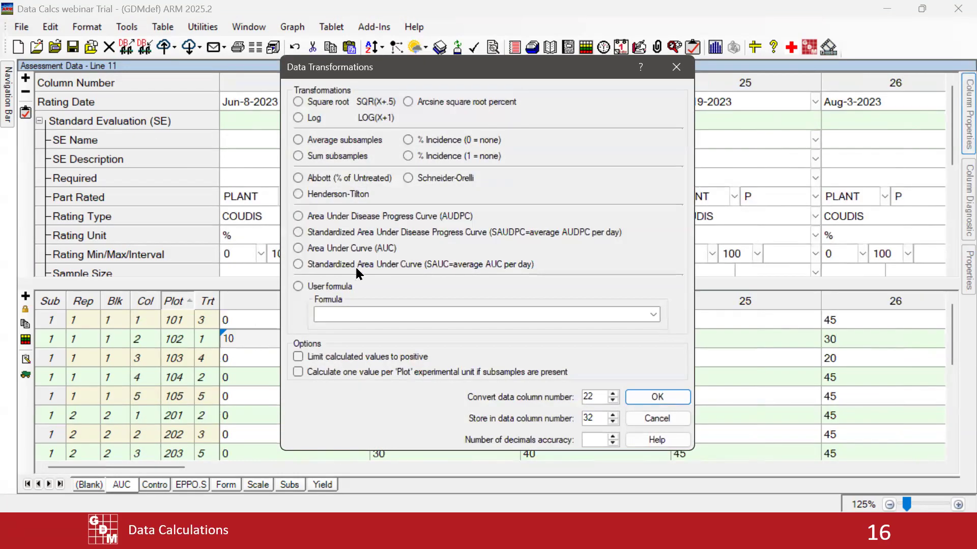
left_click(311, 249)
left_click_drag(437, 75, 554, 70)
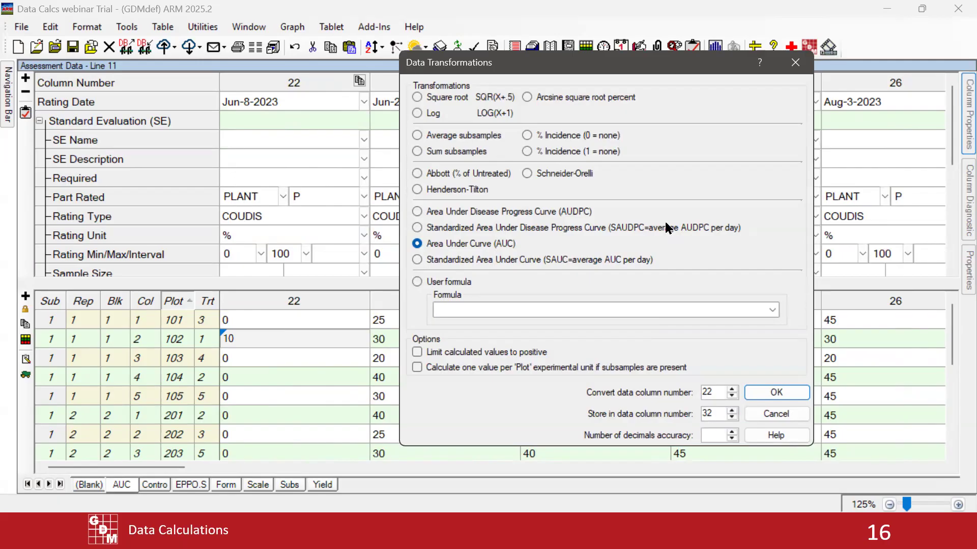
left_click(777, 393)
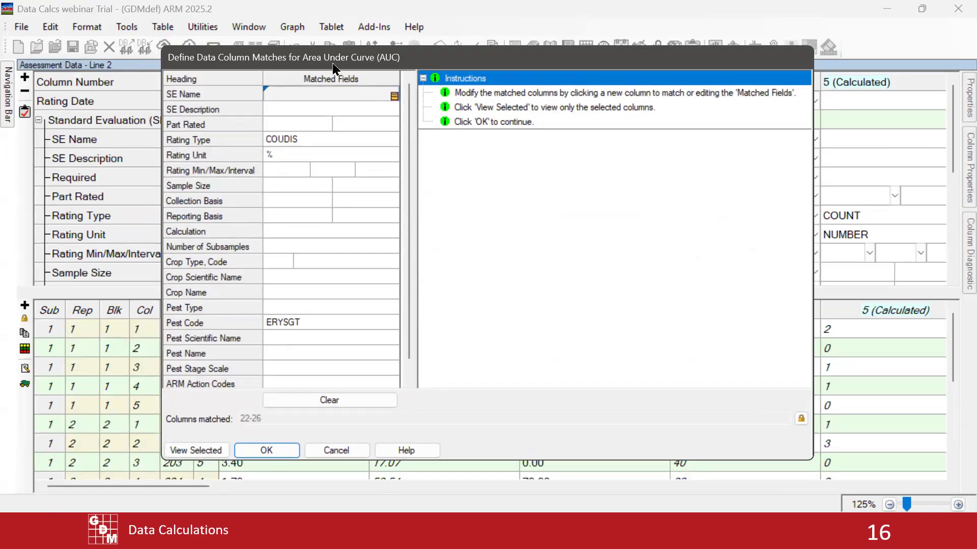
Review the Rating Type, Rating Unit and Pest Code fields used to match columns for the AUC
left_click_drag(333, 67, 358, 71)
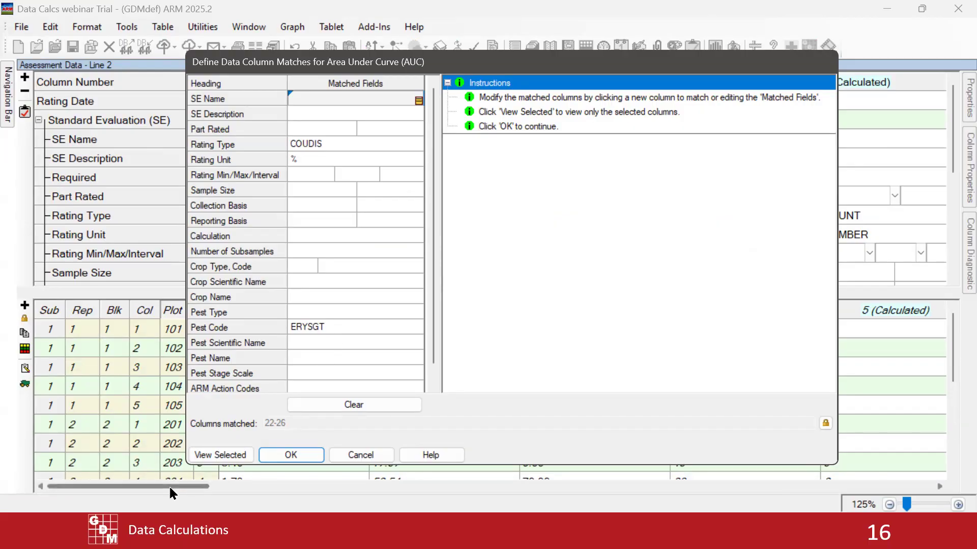
left_click(351, 145)
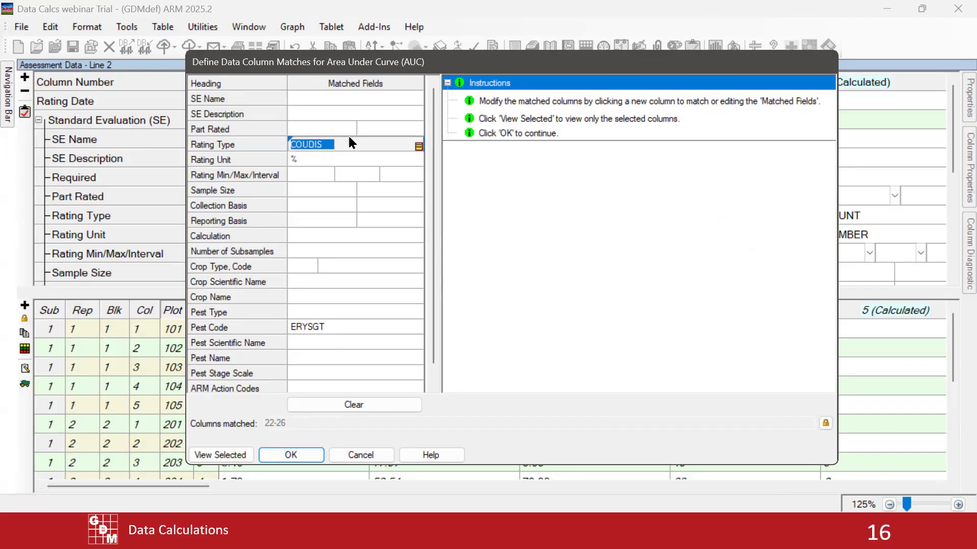
left_click(308, 159)
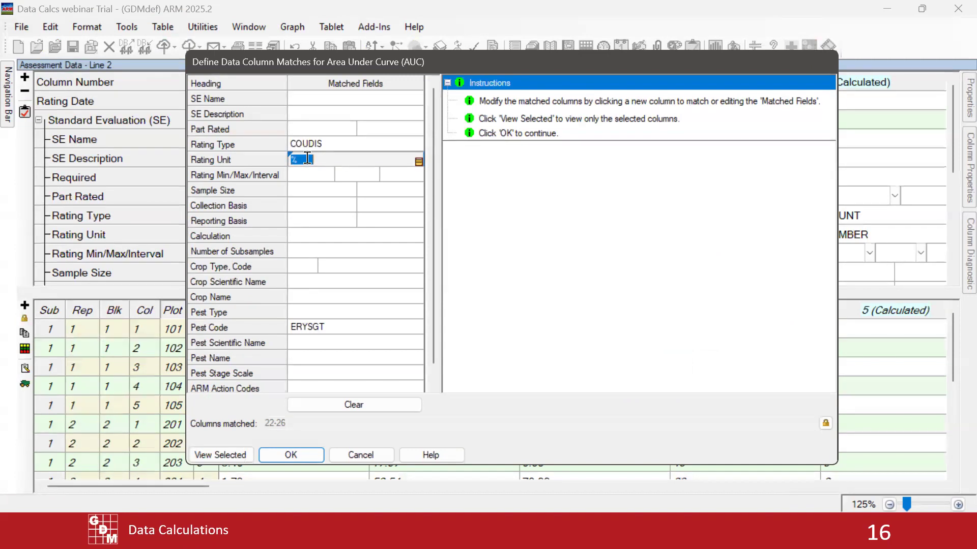
left_click(340, 326)
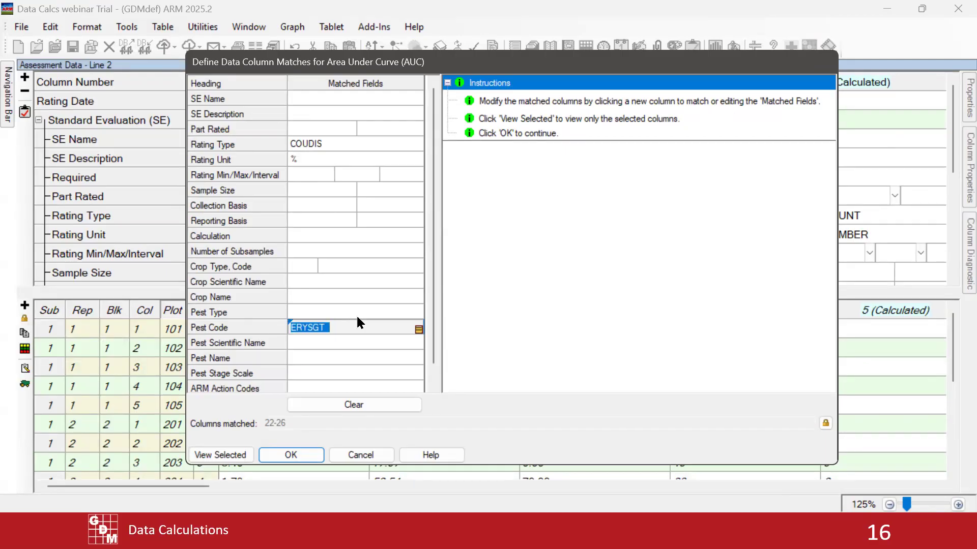
left_click(305, 145)
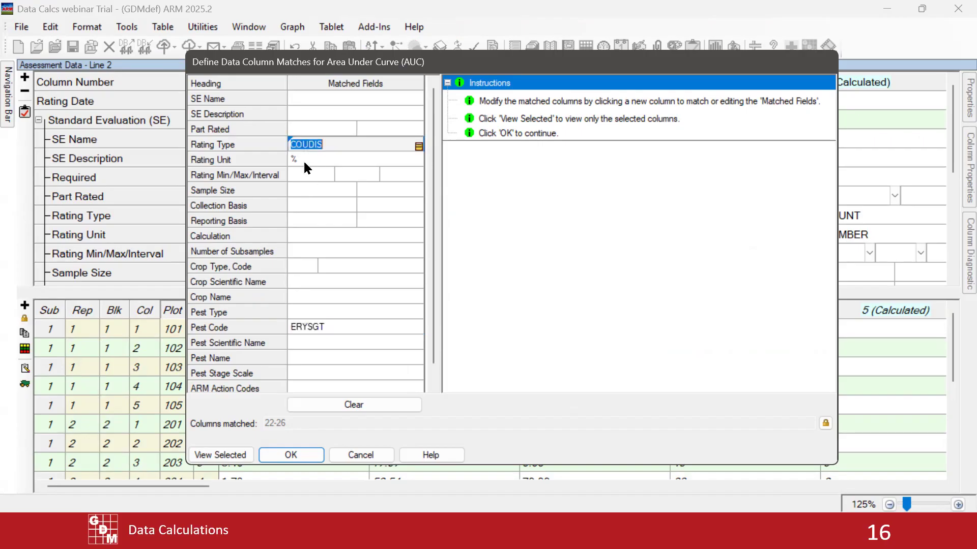
left_click(303, 157)
left_click(329, 328)
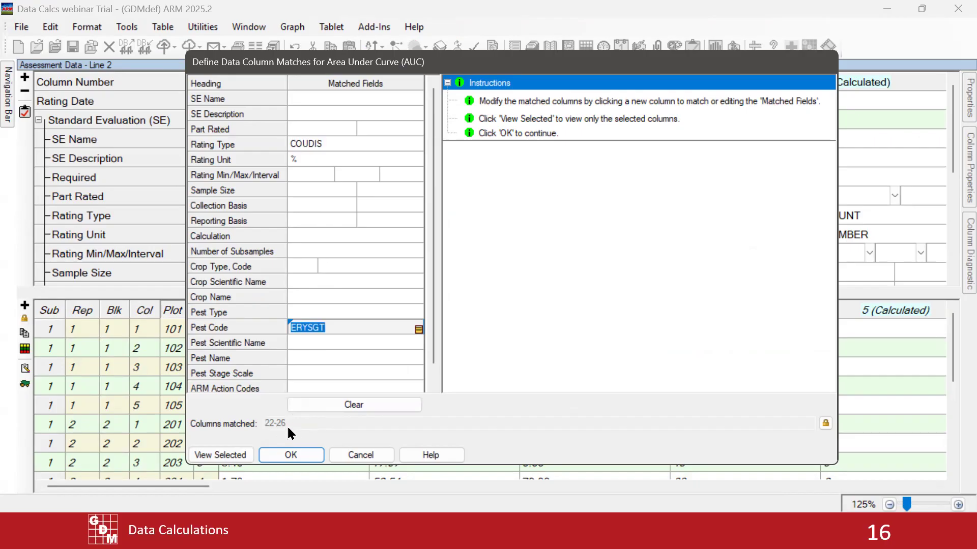
Uncover the matched assessment columns 22 and 23 behind the column match dialog and inspect their headers
left_click_drag(180, 487, 618, 488)
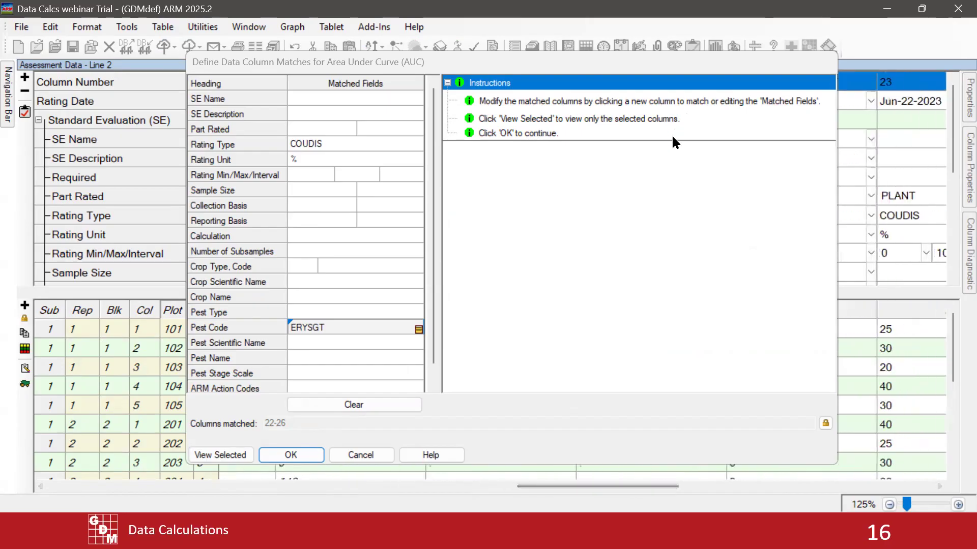
left_click_drag(707, 65, 392, 81)
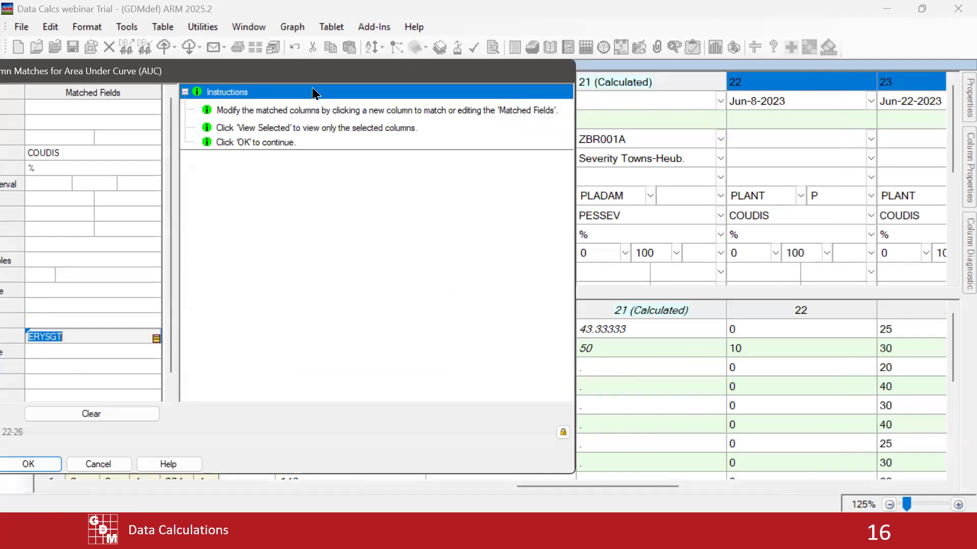
left_click_drag(313, 77, 628, 66)
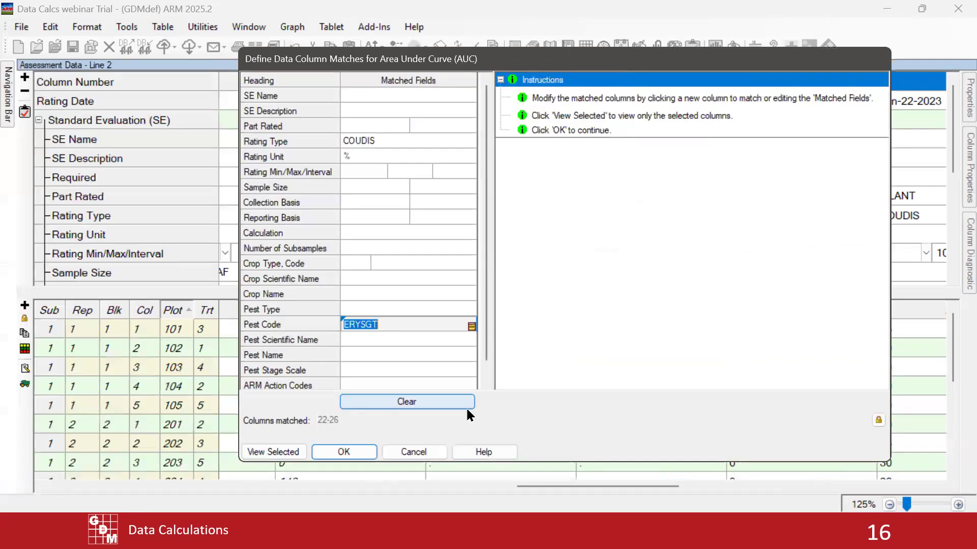
Check the Rating Unit and Rating Type match choices, keep % and COUDIS, and calculate the AUC from columns 22-26
left_click(407, 142)
left_click(438, 156)
left_click(471, 159)
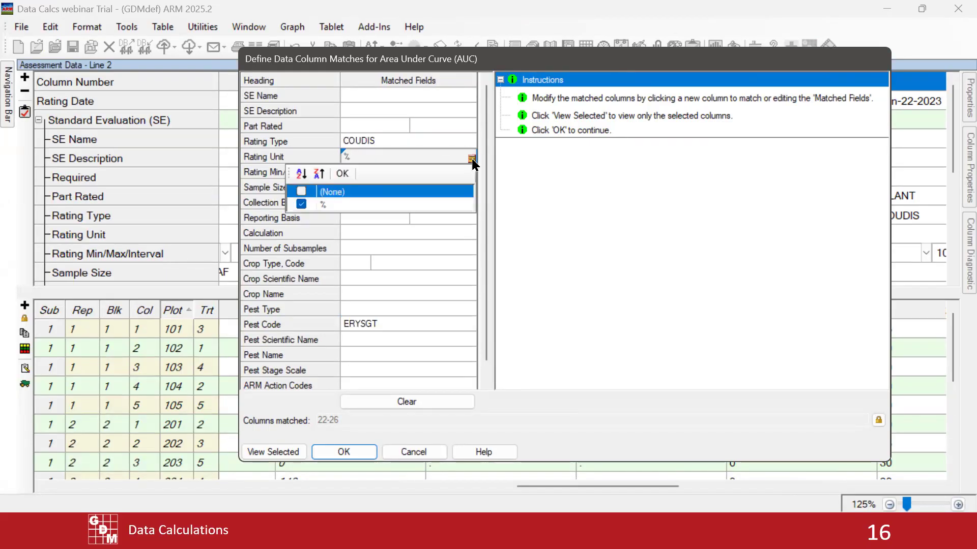
left_click(458, 142)
left_click(471, 144)
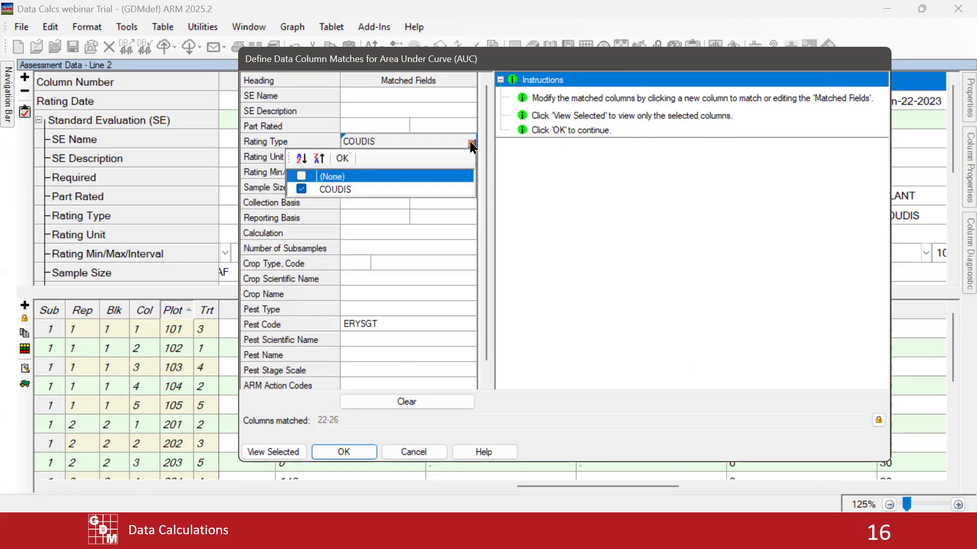
left_click(403, 141)
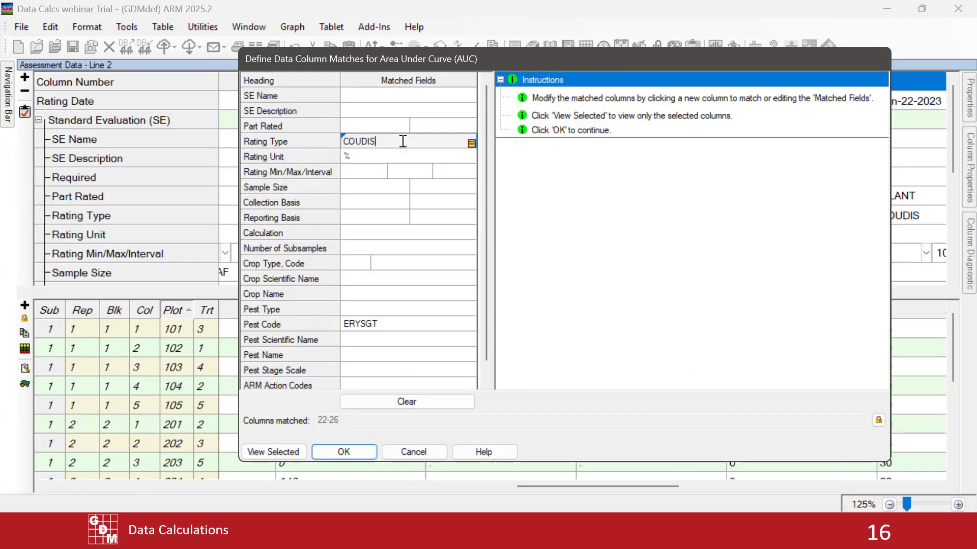
left_click(564, 197)
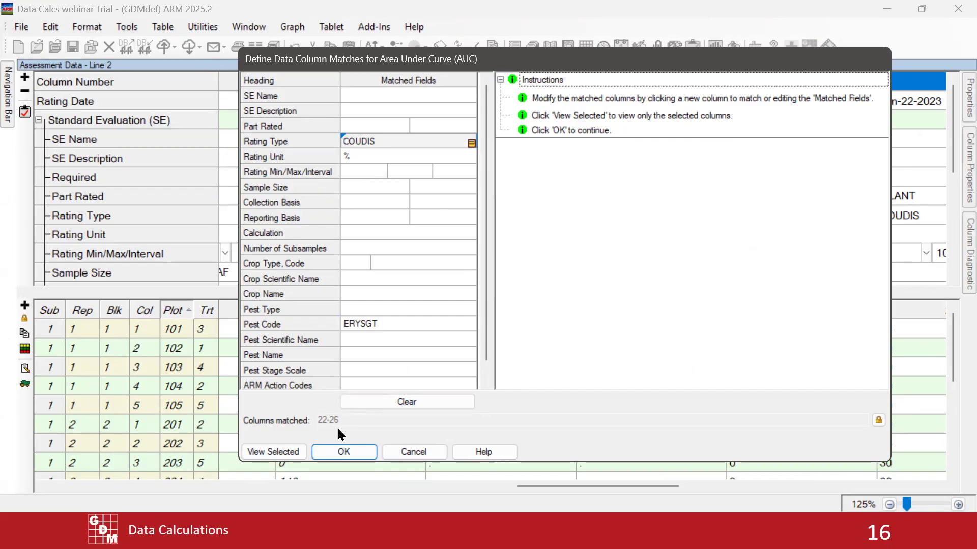
left_click(340, 452)
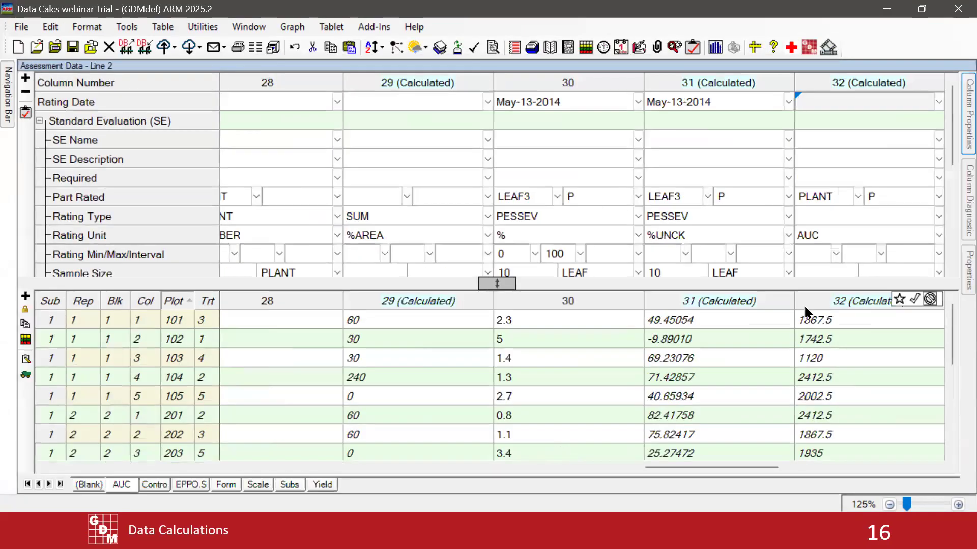
Examine the calculated AUC values in column 32 from the first plots through plot 405
left_click(883, 321)
left_click(865, 339)
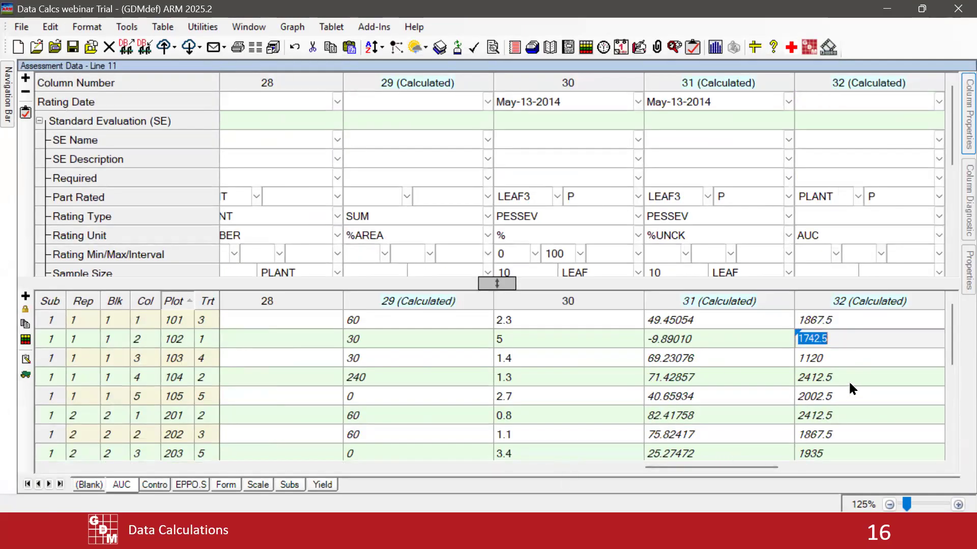
left_click(844, 400)
scroll(843, 401, "down", 4)
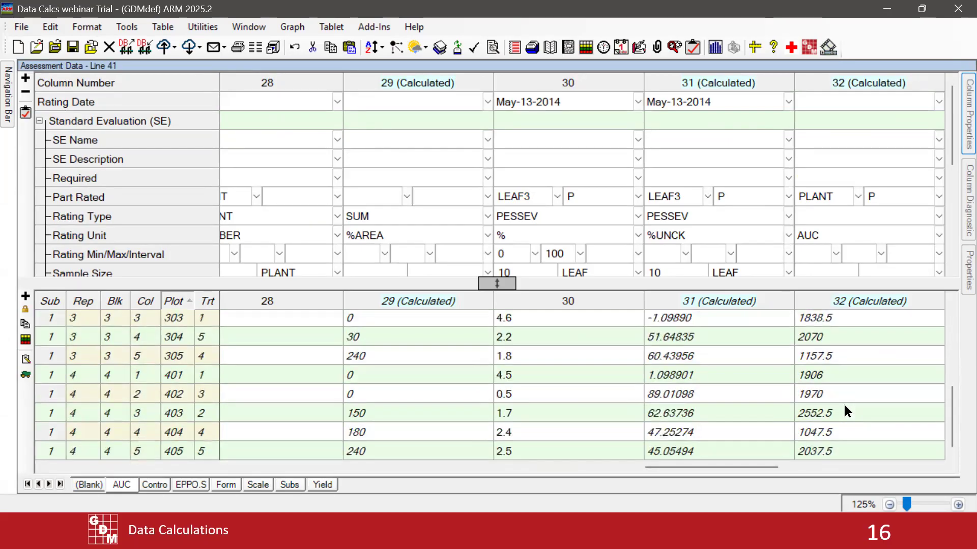
left_click(864, 424)
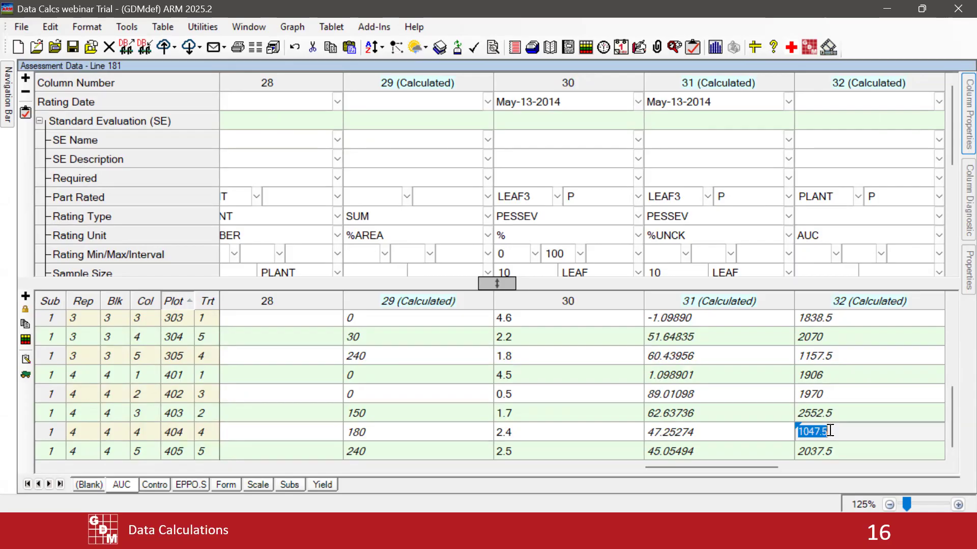
left_click_drag(730, 468, 763, 476)
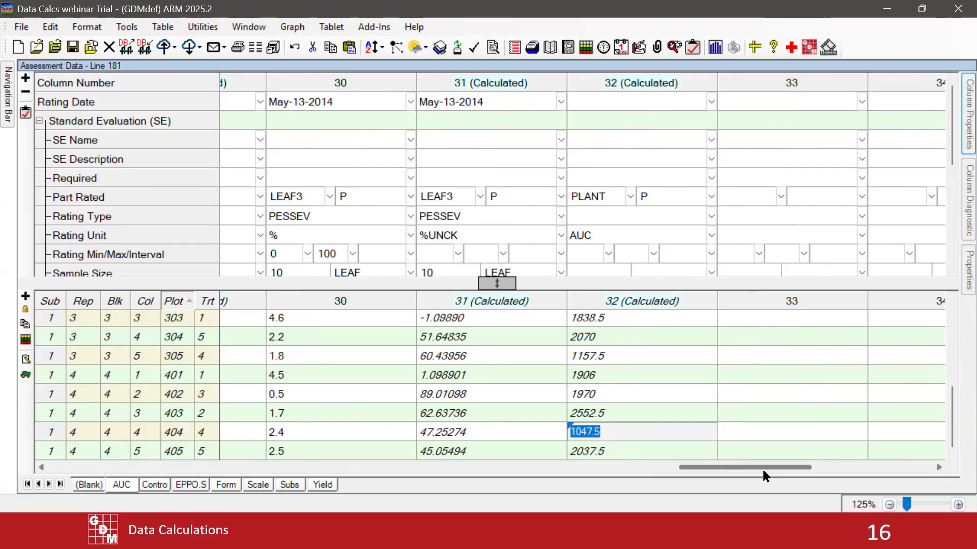
Review the Repeated Measures summary report options and its Repeated Measure model choices, leaving the report dialog without printing
left_click(23, 26)
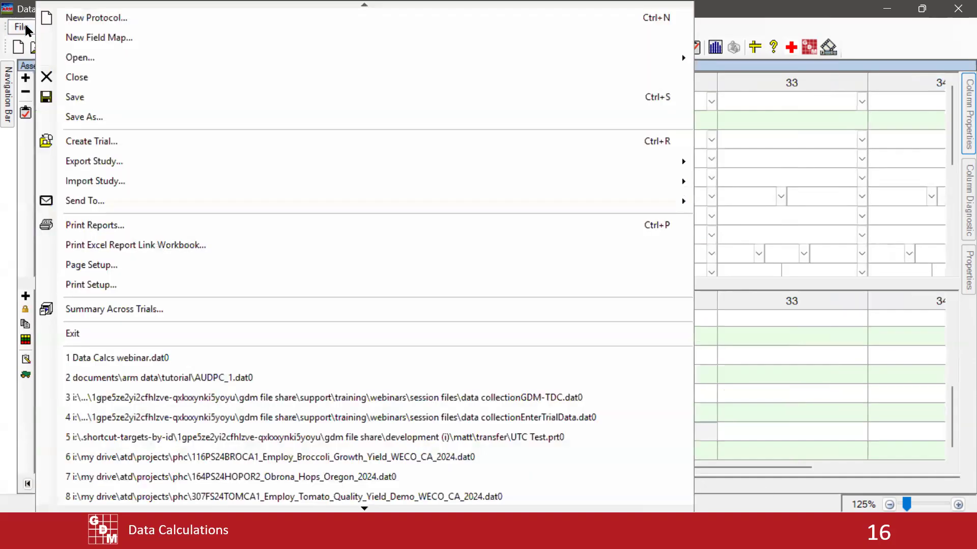
left_click(83, 226)
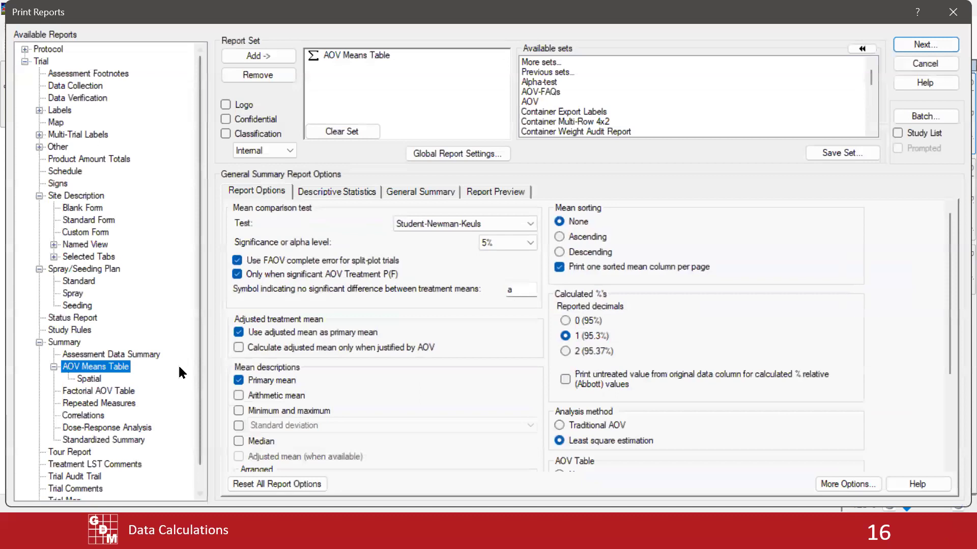
left_click(79, 406)
scroll(104, 411, "down", 1)
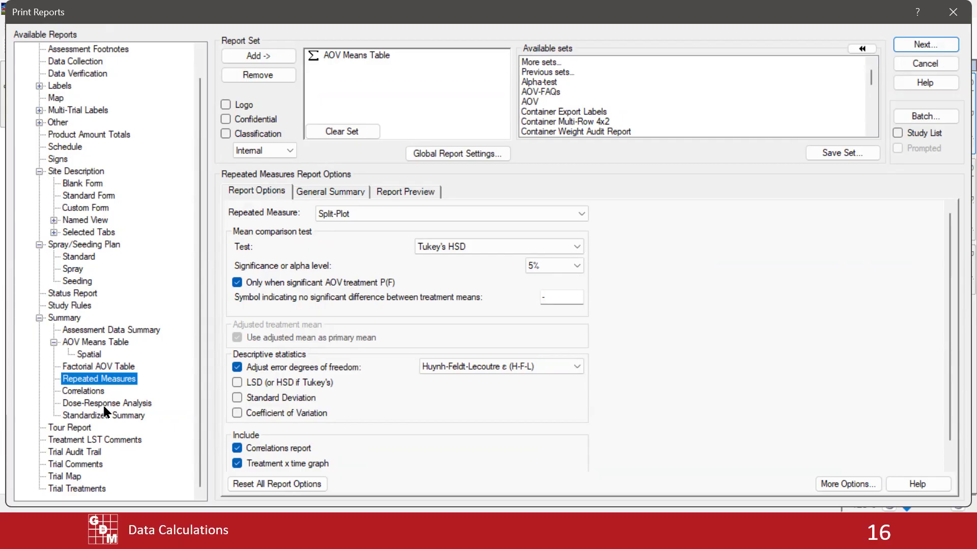
left_click(369, 219)
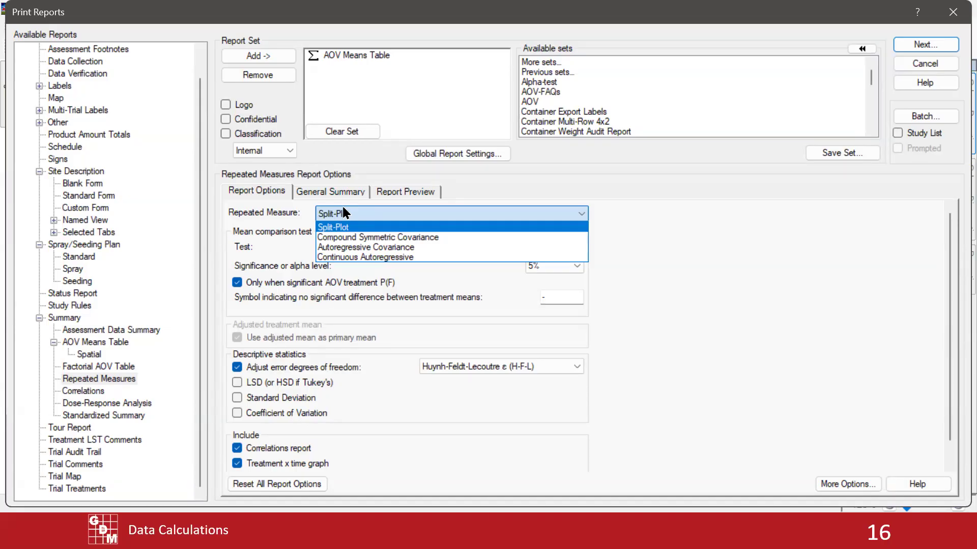
left_click(343, 212)
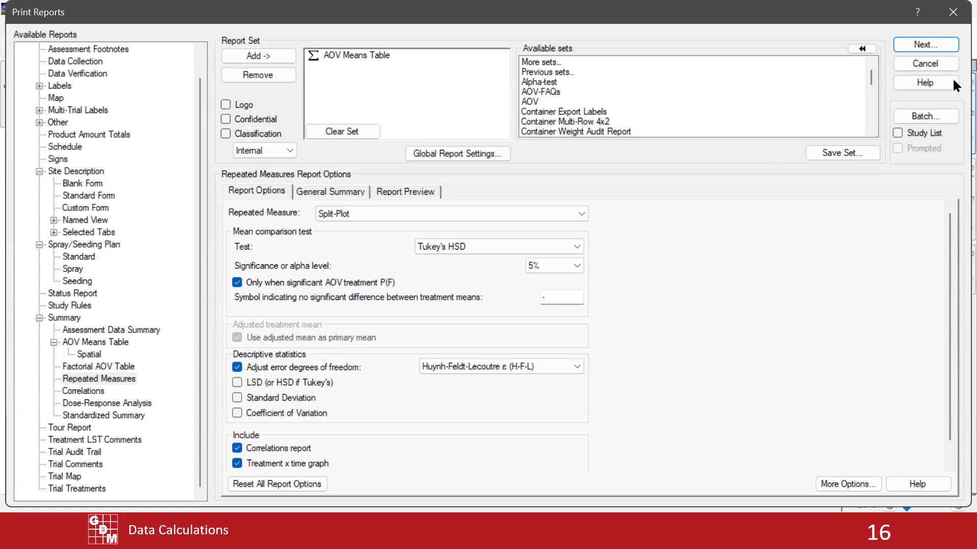
left_click(910, 64)
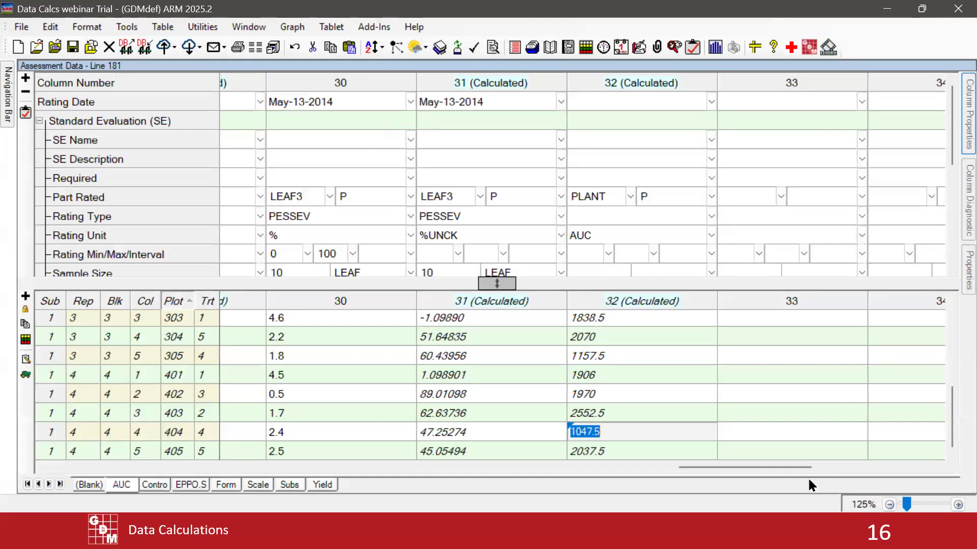